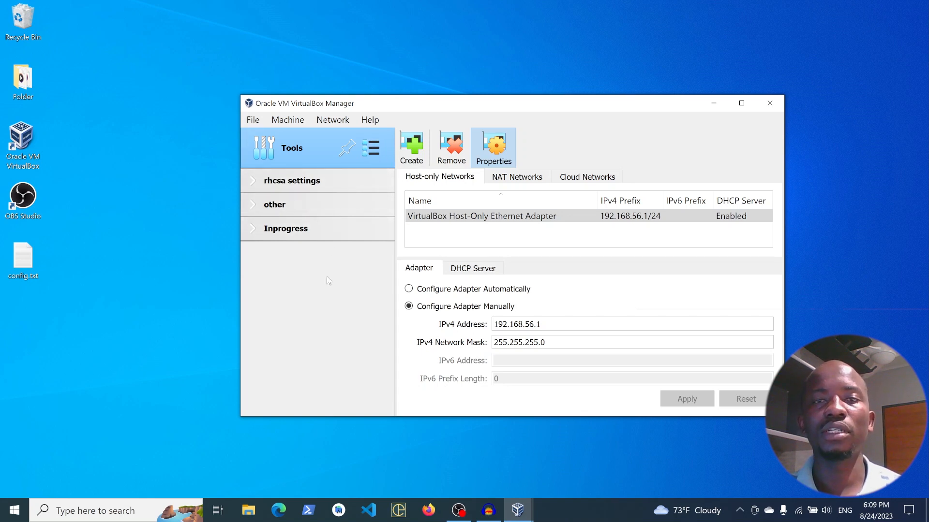
- Start creating a new virtual machine named servera, keeping the default VirtualBox VMs folder
click(288, 120)
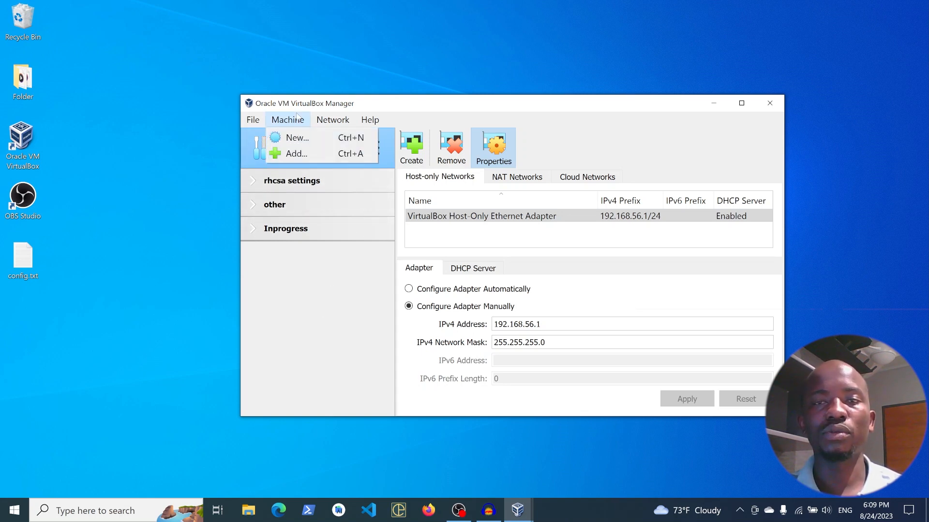
click(298, 138)
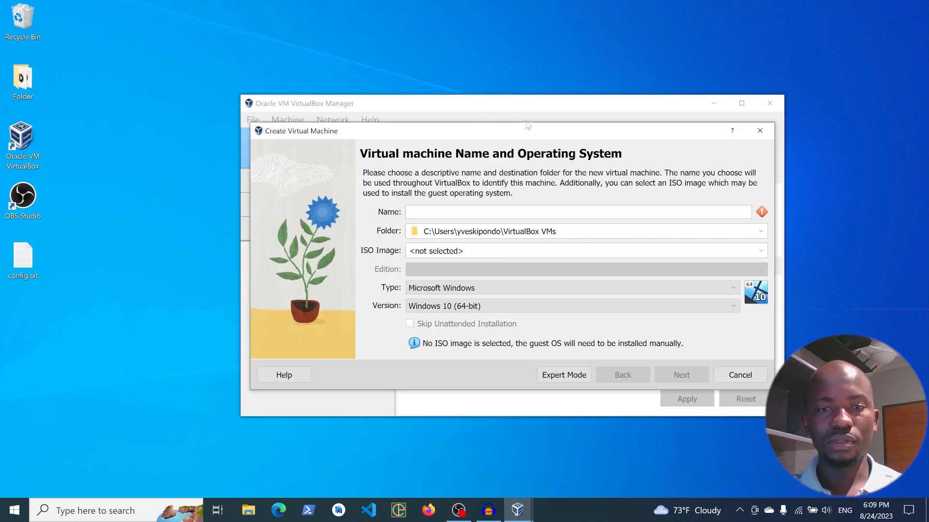
text(servera)
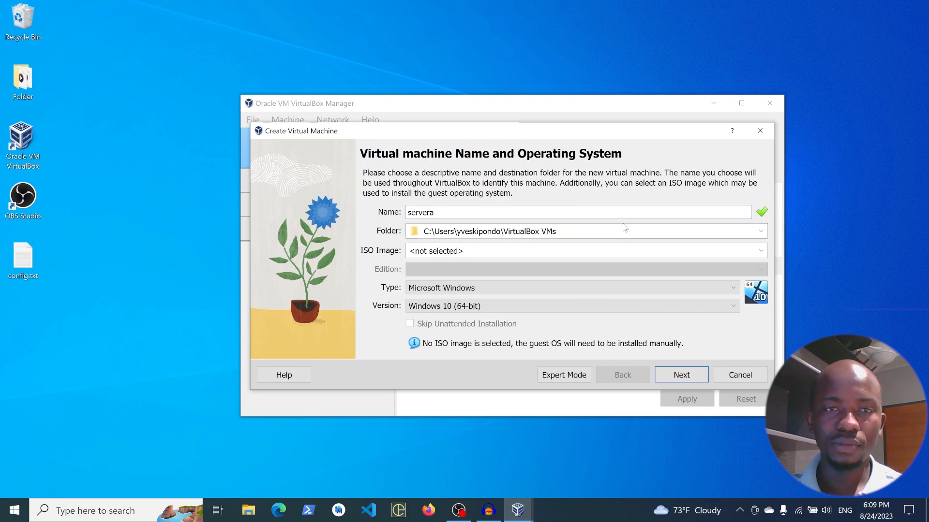
click(761, 232)
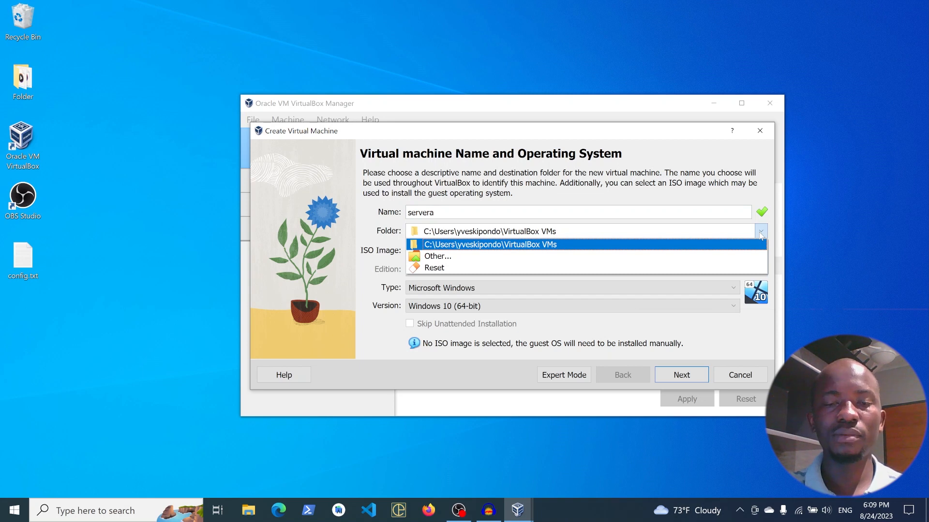
click(761, 236)
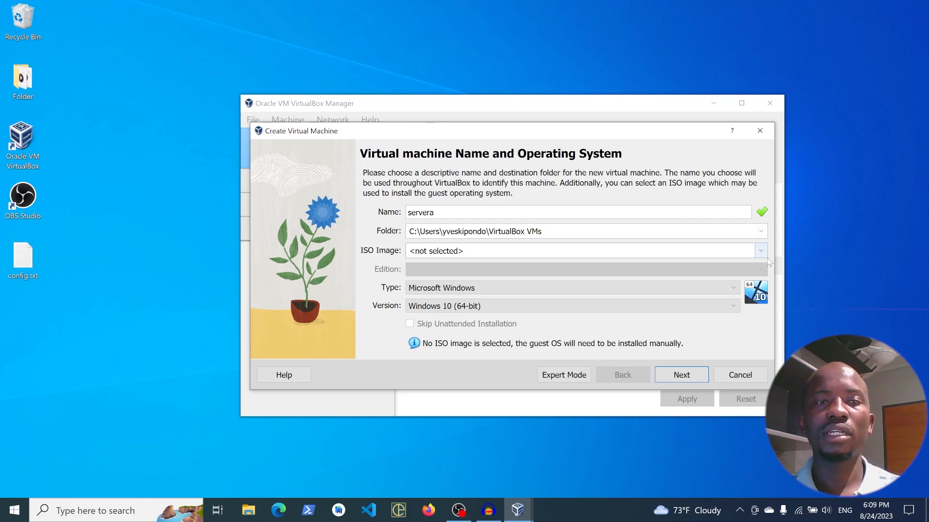
- Use rhel-9.2-x86_64-dvd.iso as the ISO image, skip unattended installation and continue to the hardware settings
click(761, 251)
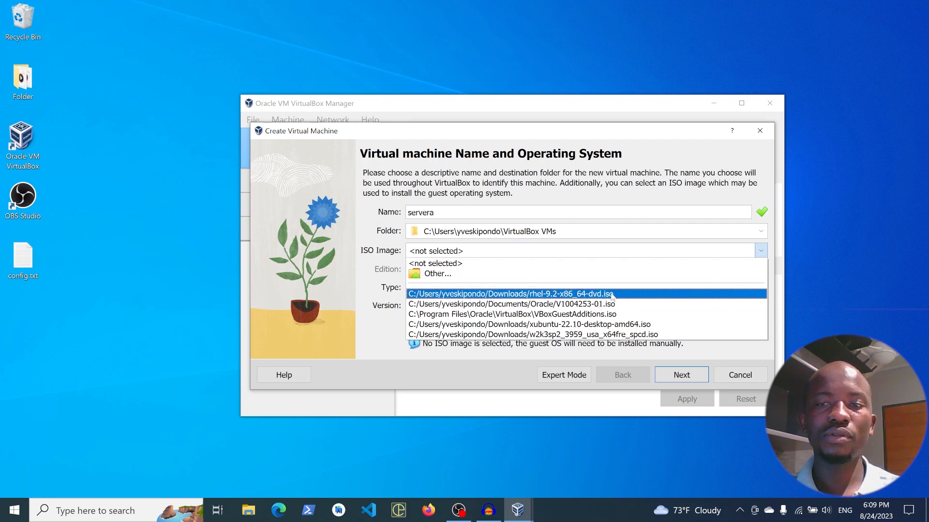
click(579, 294)
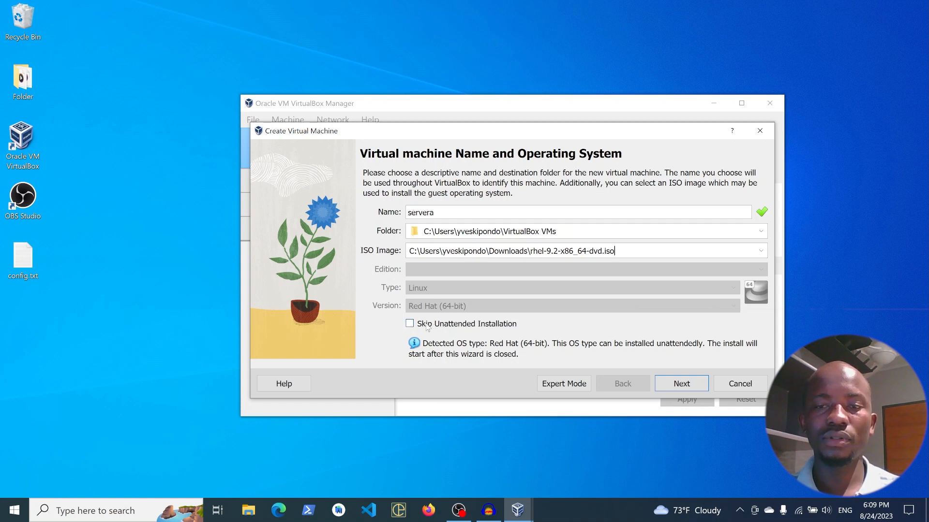
click(409, 324)
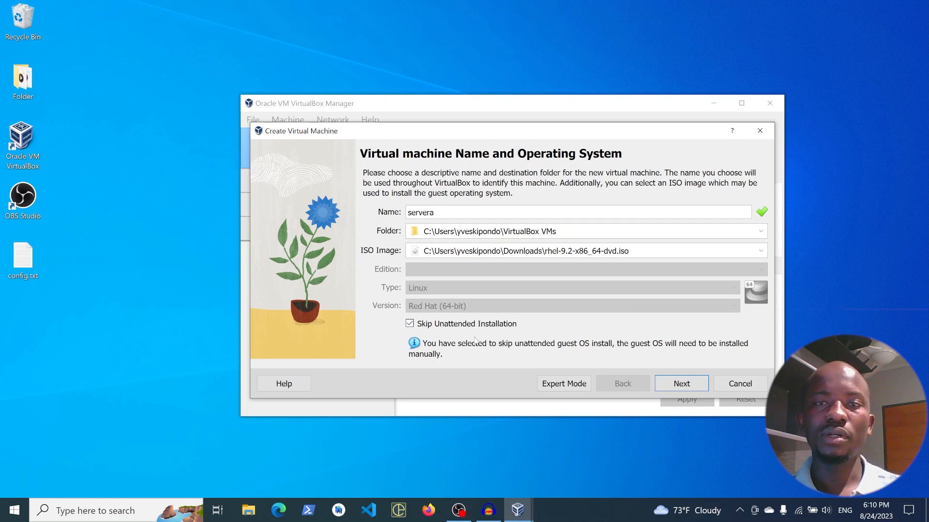
click(668, 384)
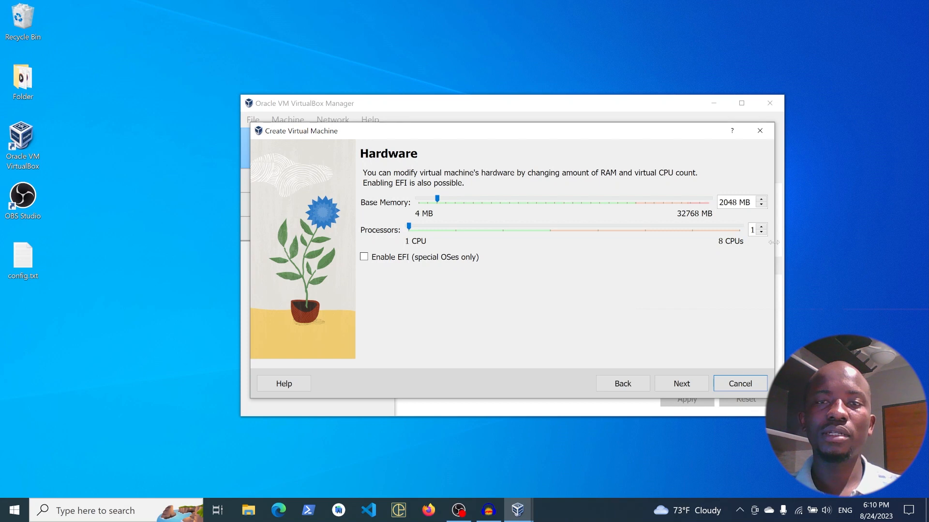
- Accept 2048 MB of base memory with 1 CPU, and a new 20.00 GB virtual hard disk
double_click(733, 203)
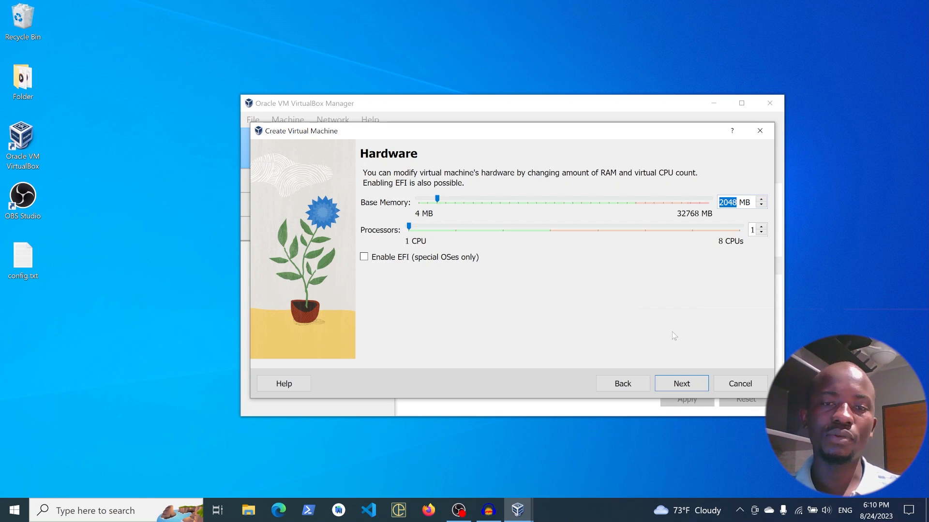
click(681, 384)
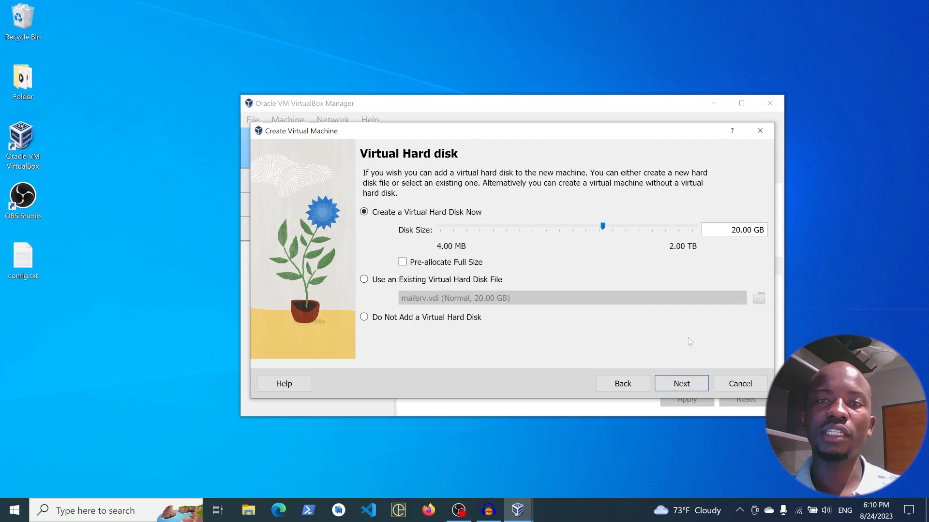
click(677, 388)
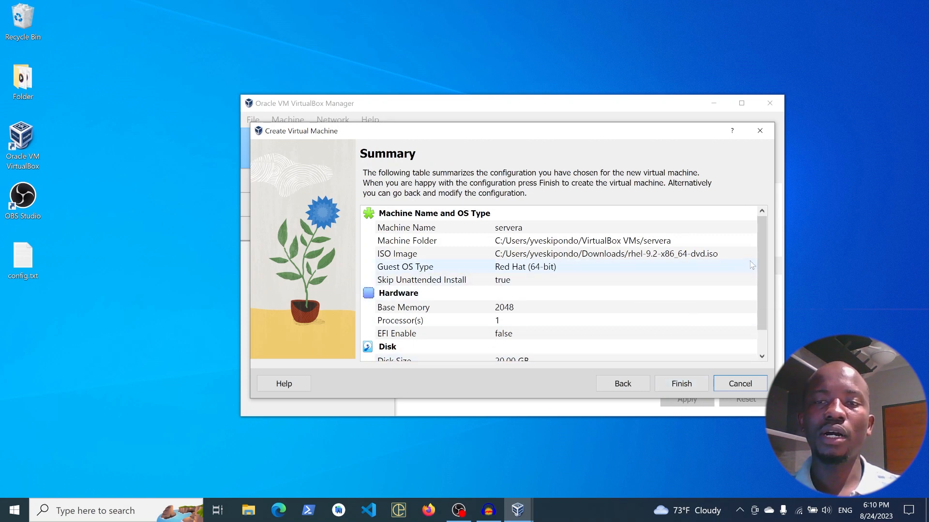
- Review the machine folder, ISO image, guest OS type, memory, processor and disk size entries in the summary
mouse_move(764, 252)
mouse_down()
mouse_move(757, 294)
mouse_move(759, 236)
mouse_up()
click(619, 241)
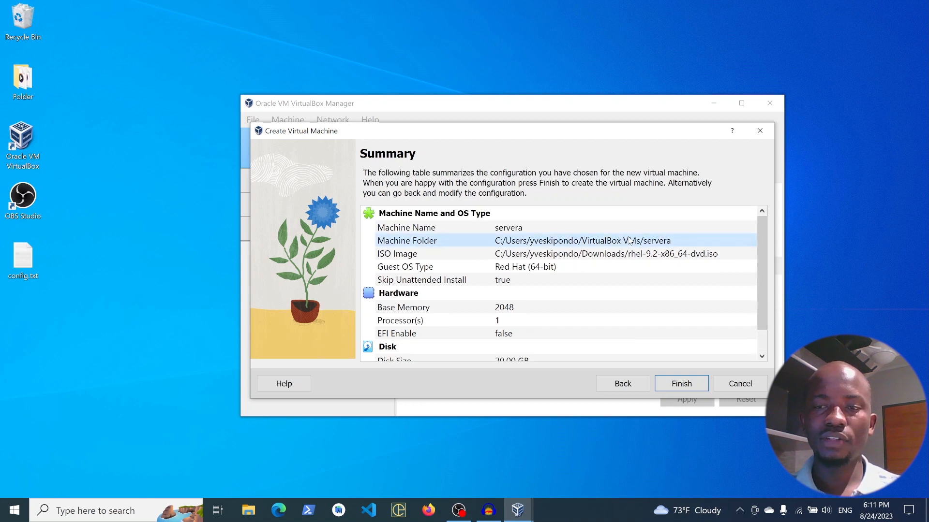
click(619, 255)
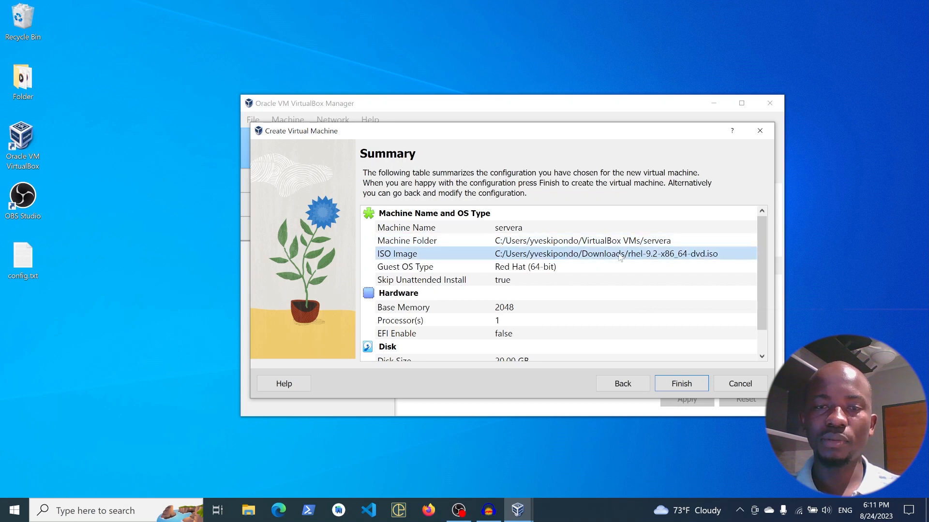
click(558, 270)
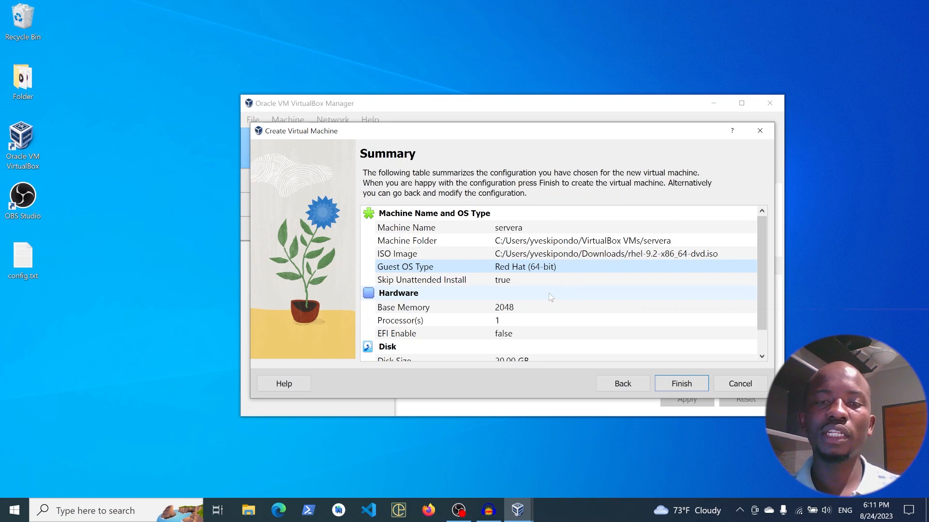
click(535, 310)
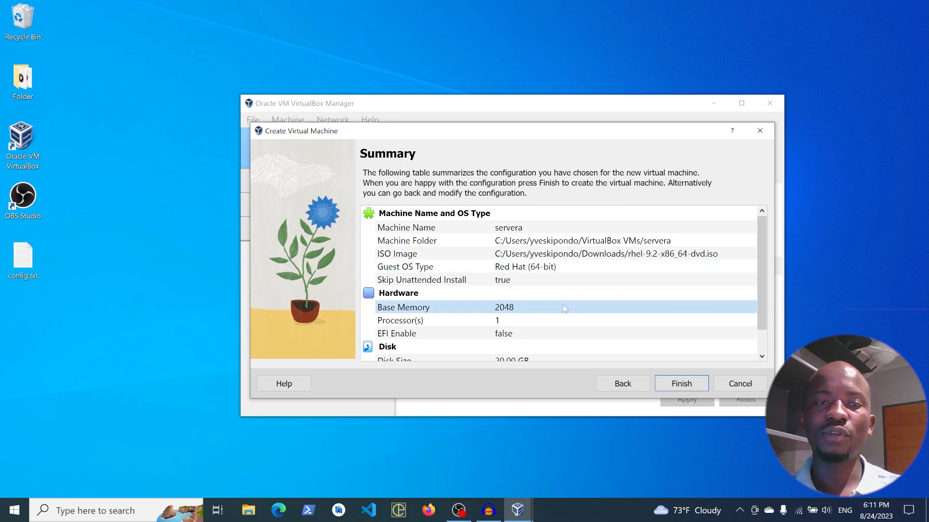
click(509, 323)
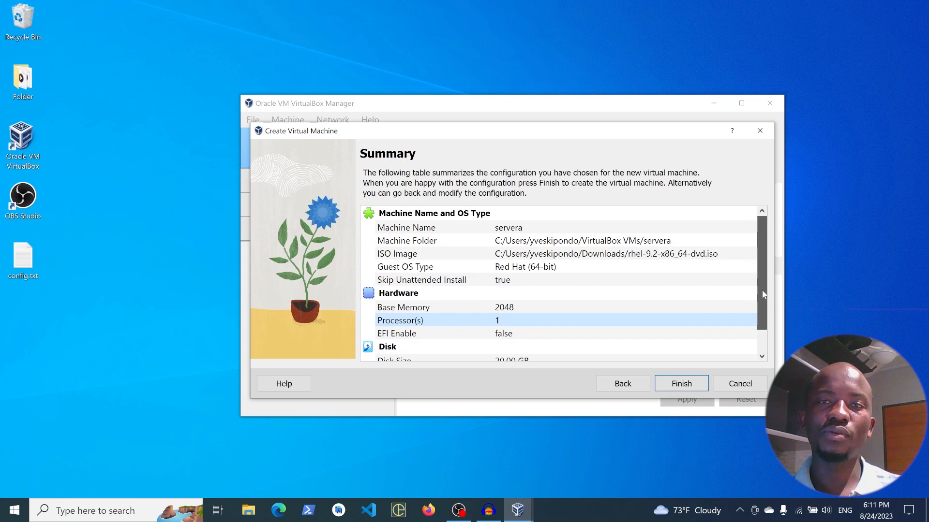
scroll(763, 290, down, 2)
click(535, 340)
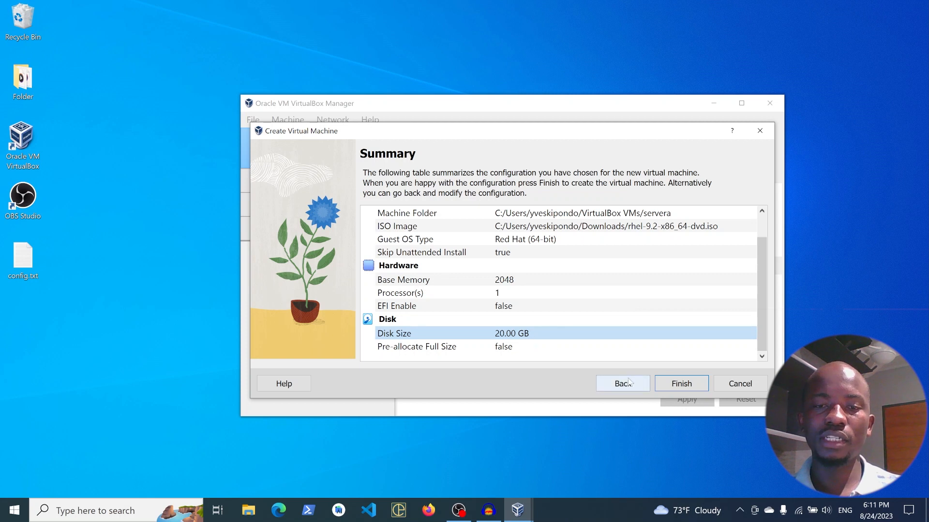
- Finish creating the servera virtual machine and start it, hiding the progress notification
click(692, 384)
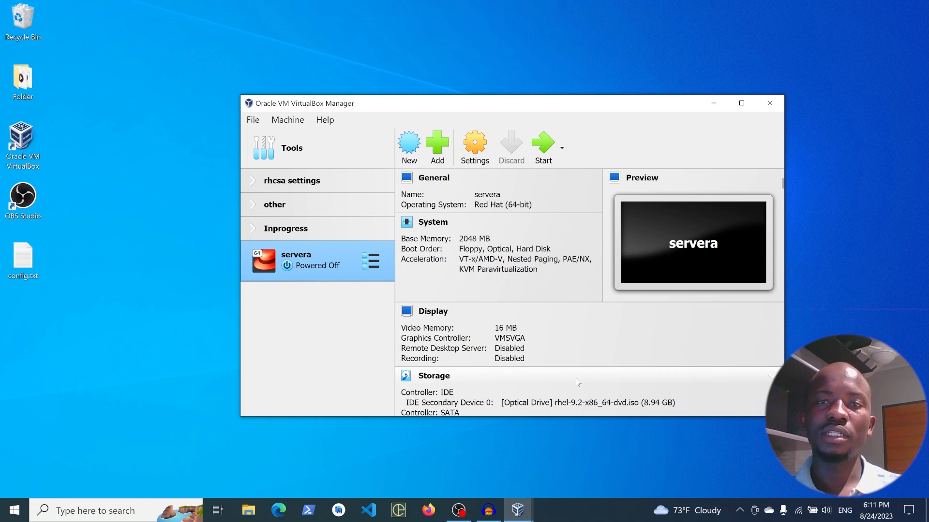
click(547, 143)
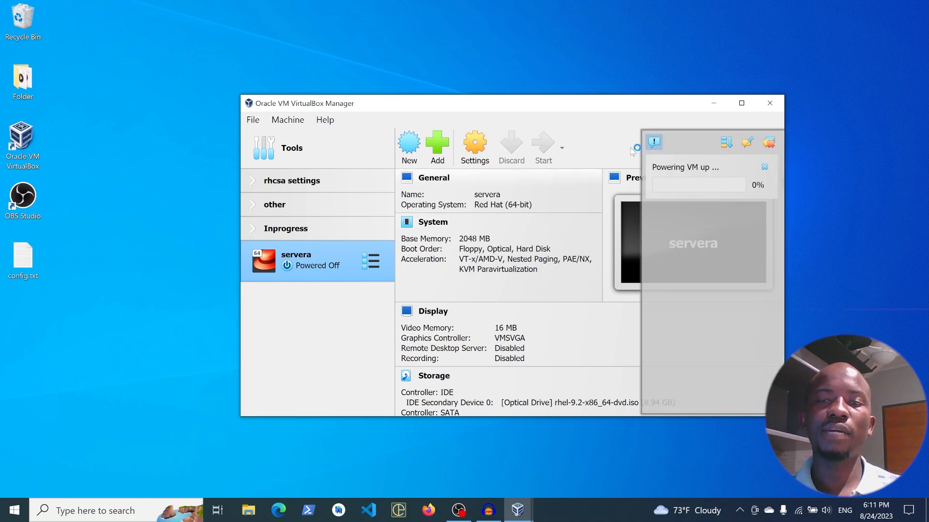
click(654, 142)
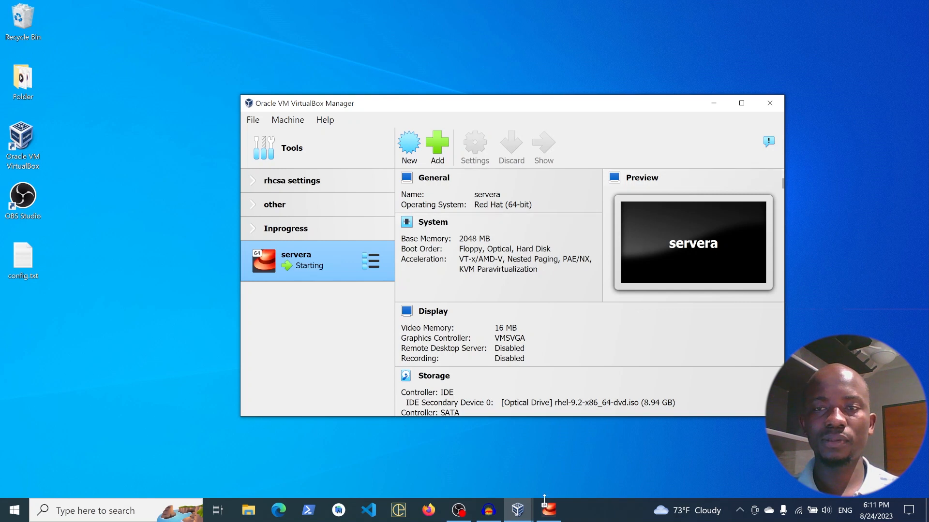
click(542, 434)
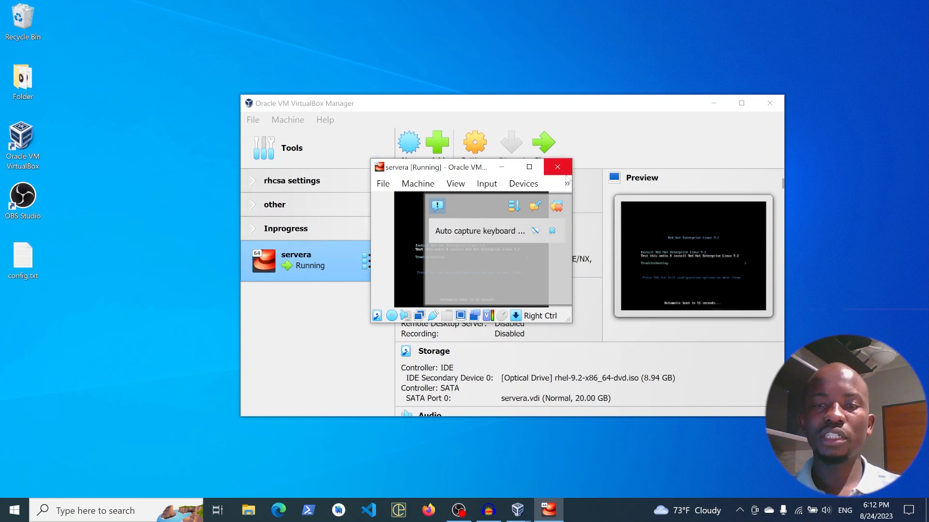
- Scale the servera virtual screen to 250% and move its window so it fits fully on the desktop
click(453, 186)
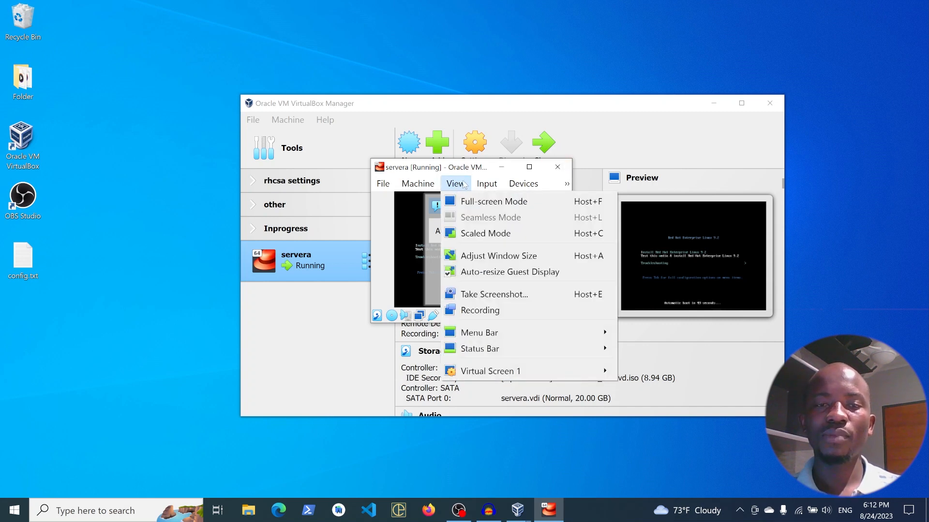
mouse_move(533, 374)
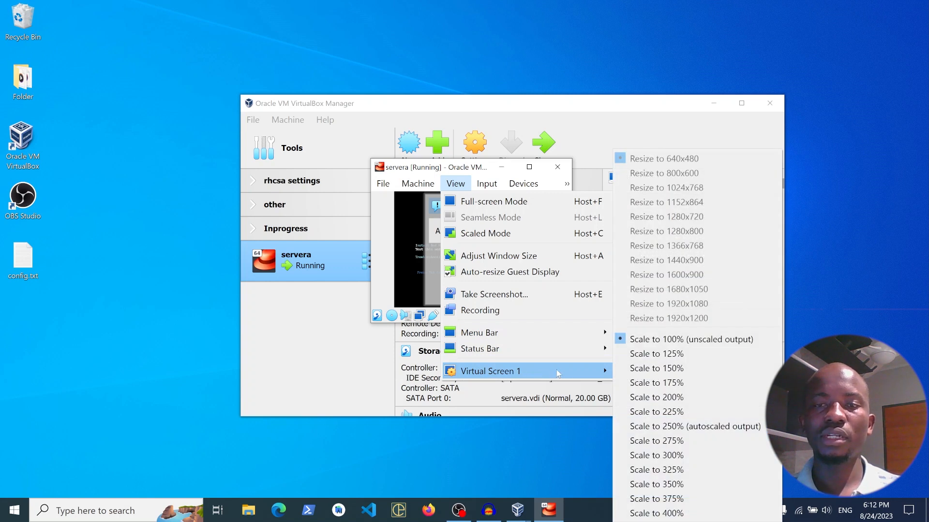
click(657, 426)
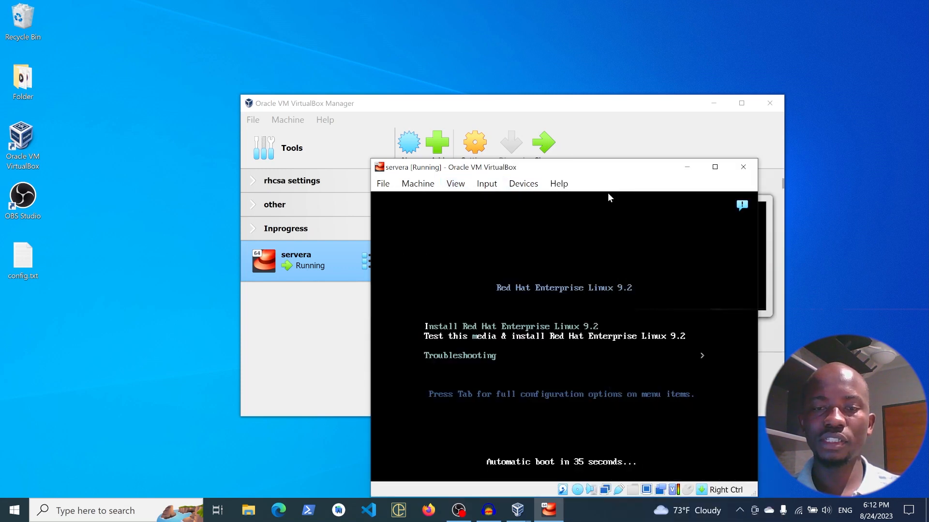
drag(568, 168, 476, 101)
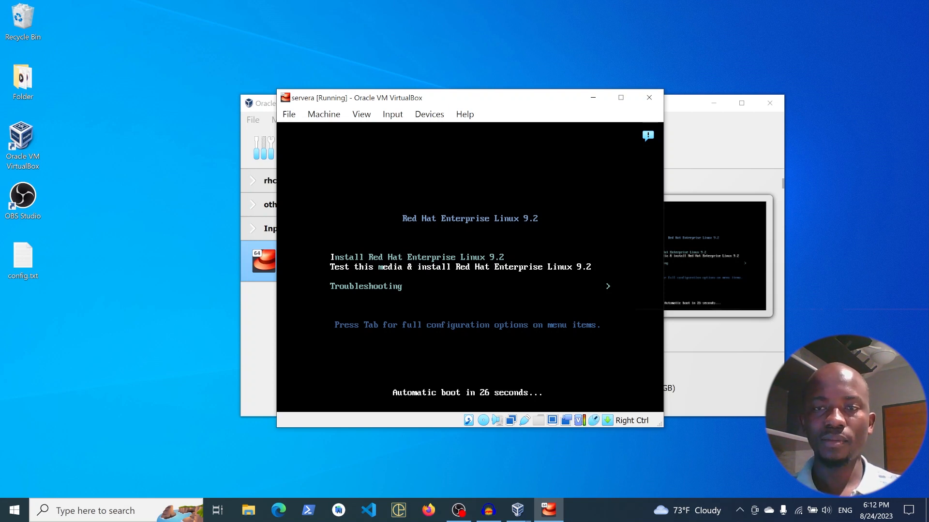
- Examine the installer boot menu entries for installing, testing the media and troubleshooting
key(Up)
key(Up)
key(Up)
key(Up)
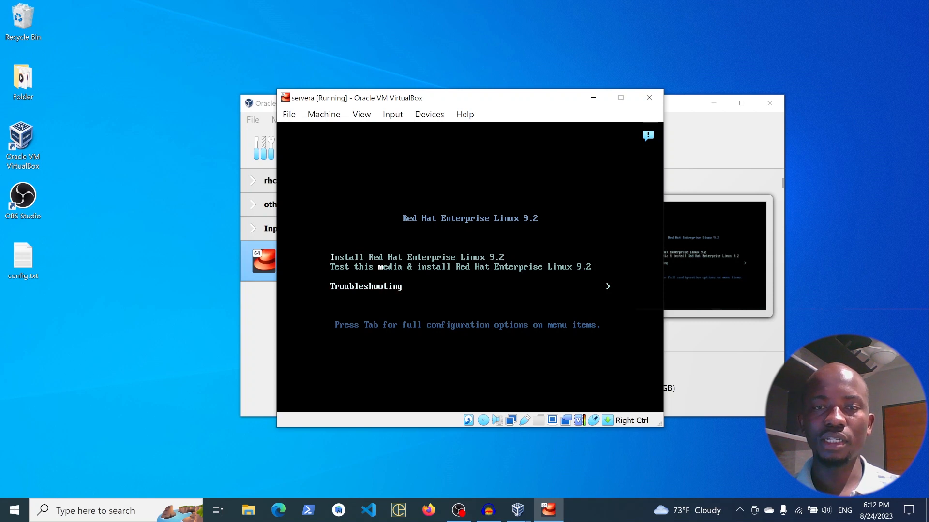
key(Down)
key(Up)
key(Down)
key(Up)
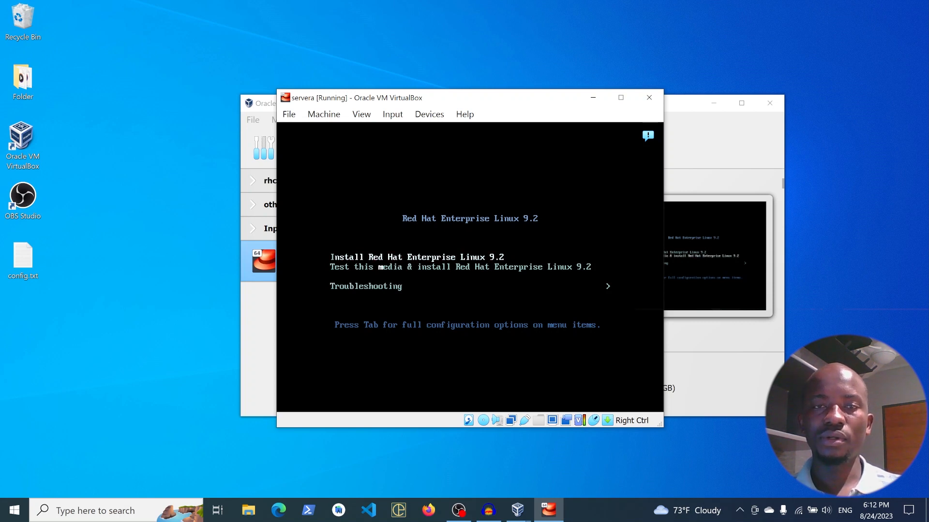
key(Down)
key(Up)
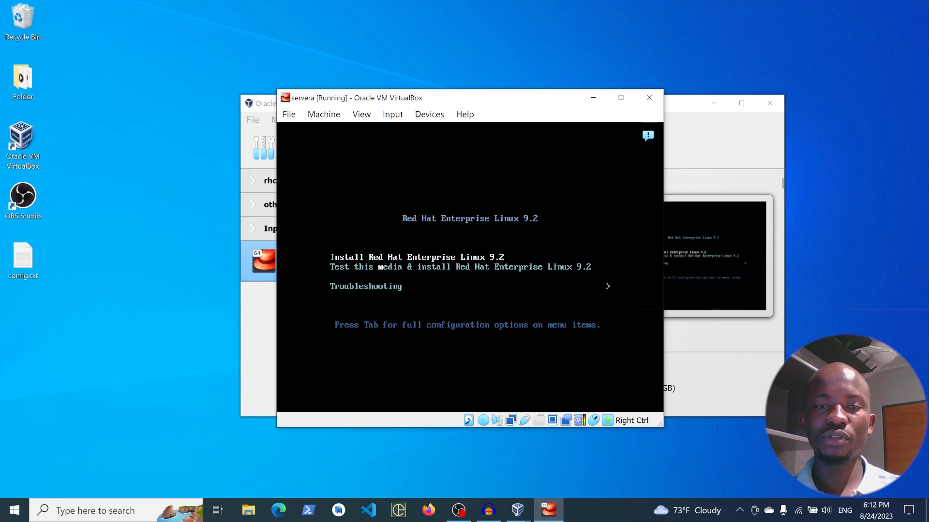
key(Down)
key(Down)
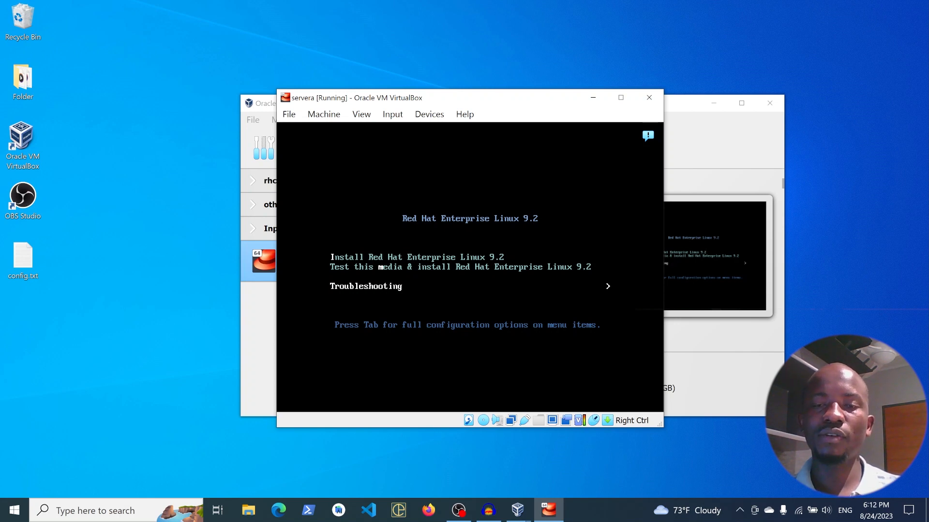
- Boot into the Red Hat Enterprise Linux 9.2 installer from the boot menu and collapse the virtual machine's notifications
key(Up)
key(Up)
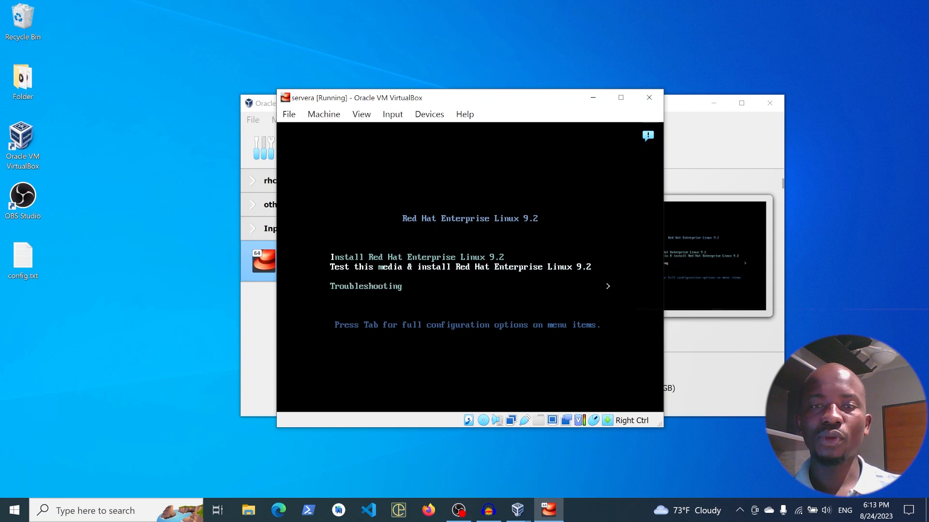
key(Return)
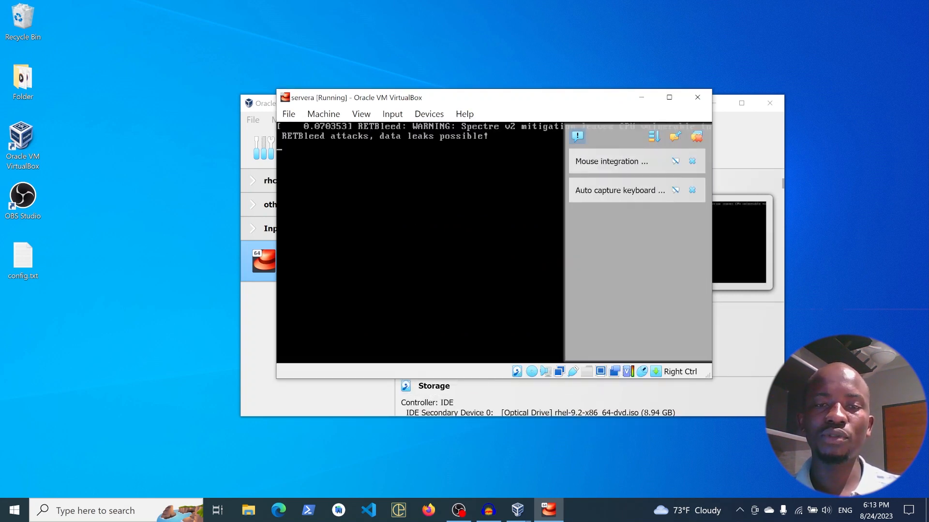
click(579, 136)
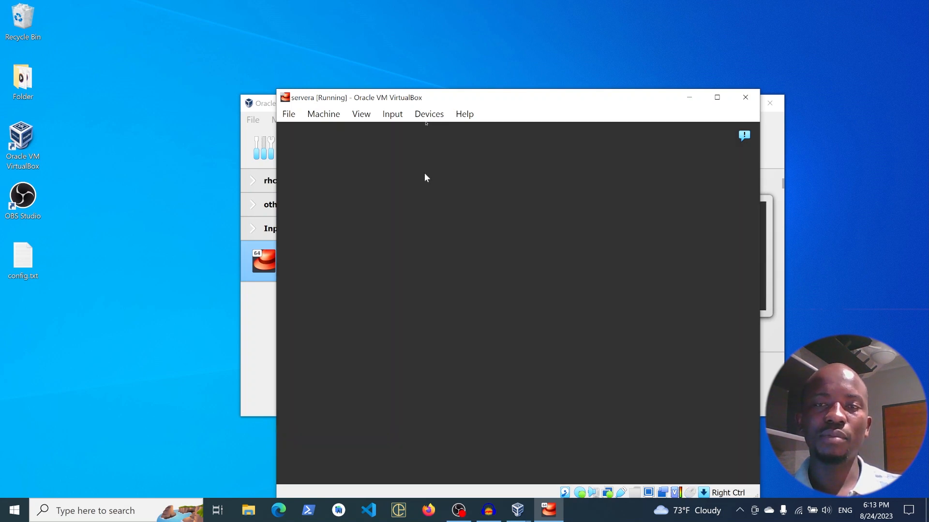
- Accept English (United States) as the installation language and continue to the installation summary
drag(468, 99, 407, 61)
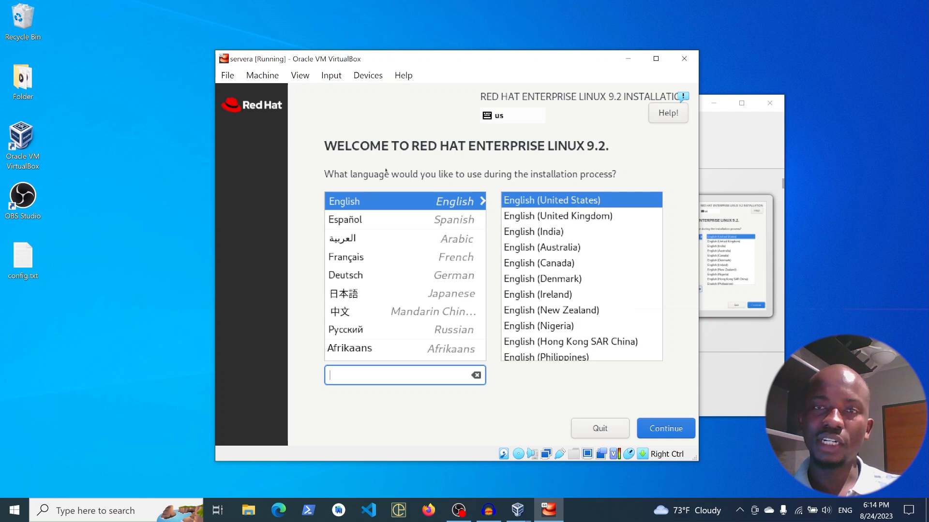
click(652, 428)
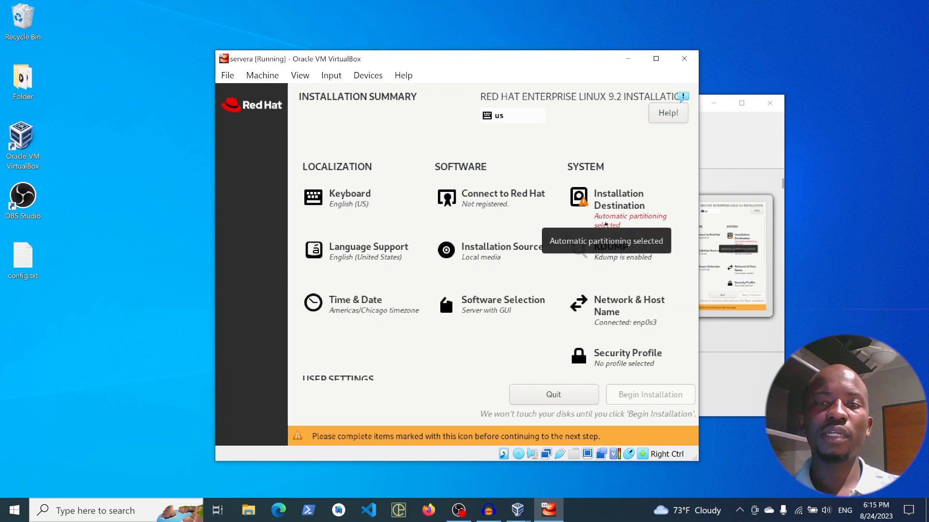
- Confirm automatic partitioning for the installation destination and choose Minimal Install as the base environment without additional software
click(606, 223)
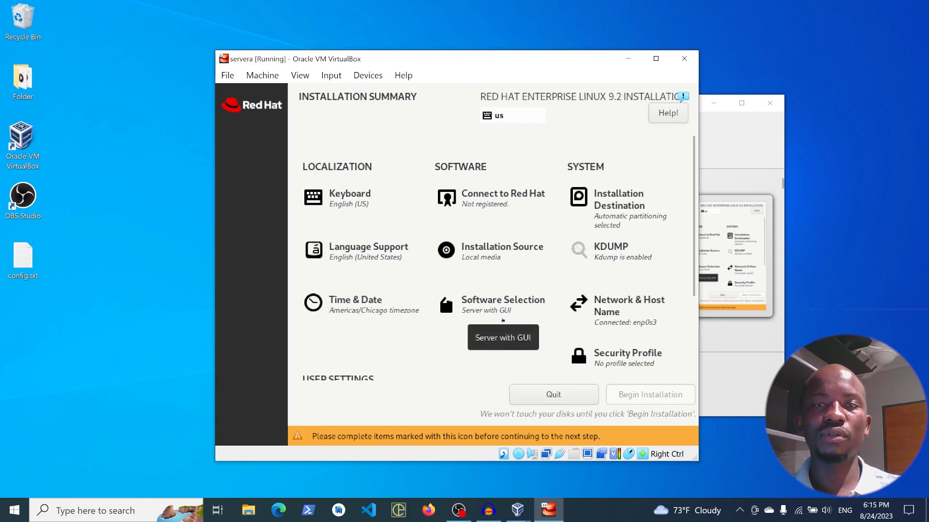
click(502, 320)
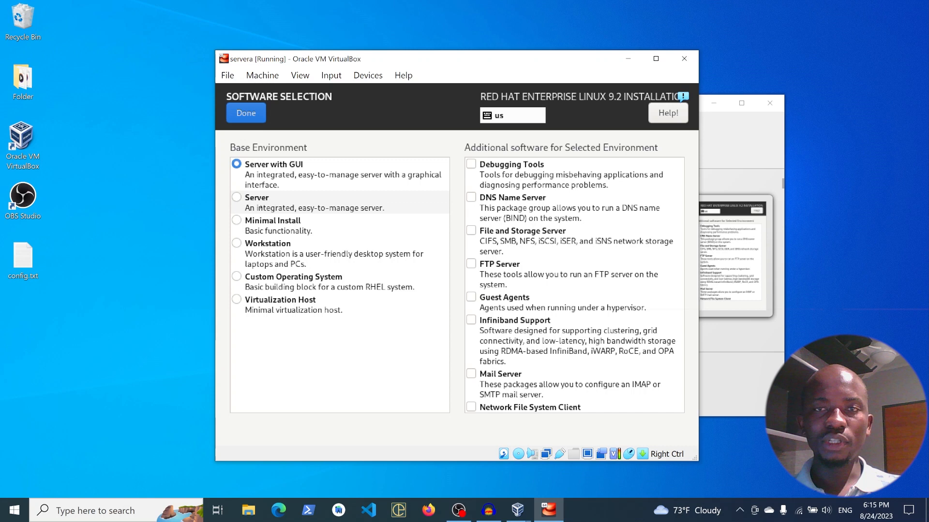
click(253, 228)
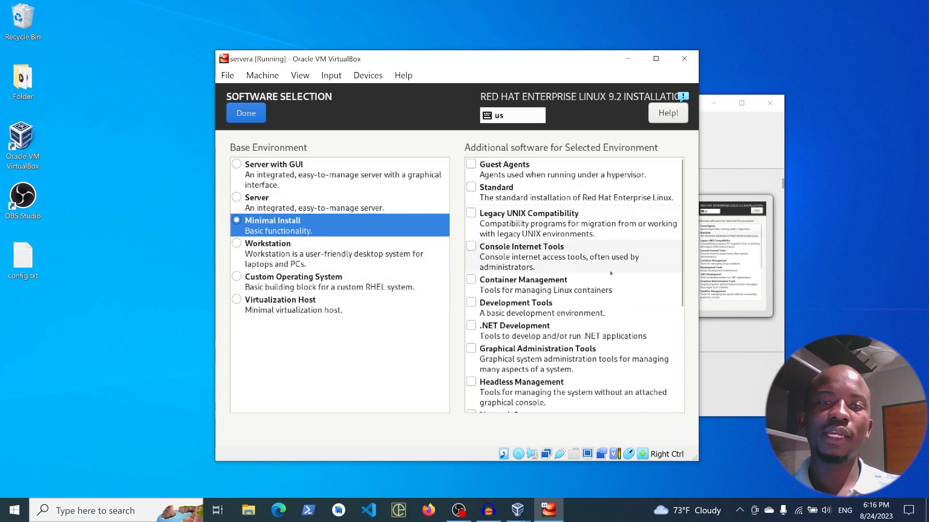
scroll(604, 308, down, 5)
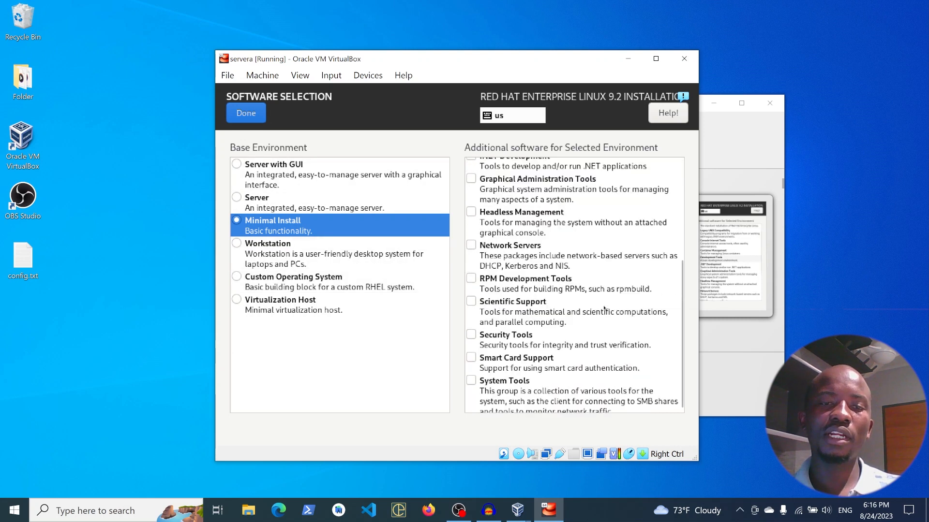
scroll(603, 307, up, 5)
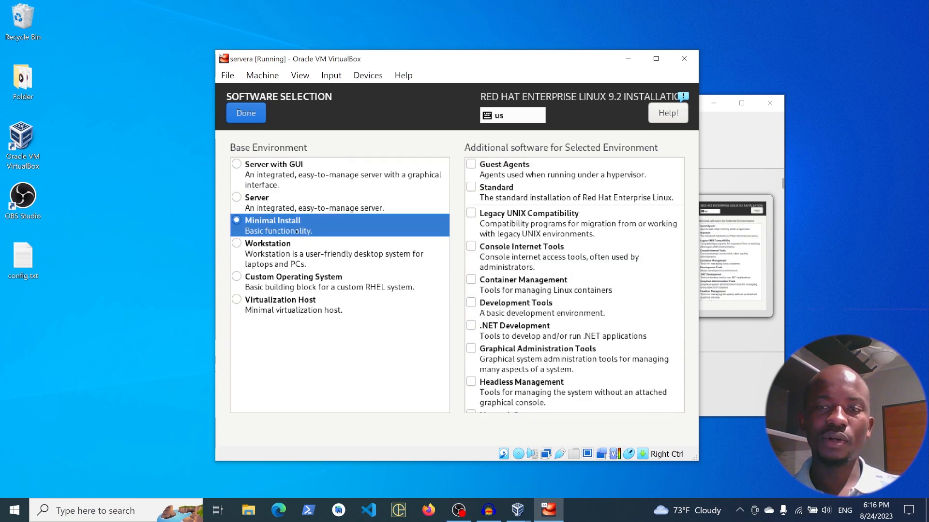
click(245, 113)
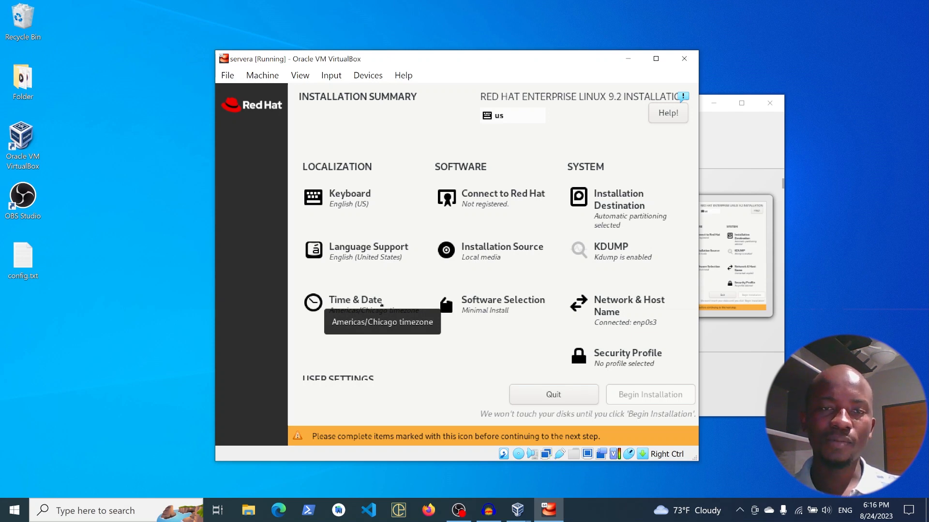
- Set the installation time zone to the Africa region and Lubumbashi city
click(382, 305)
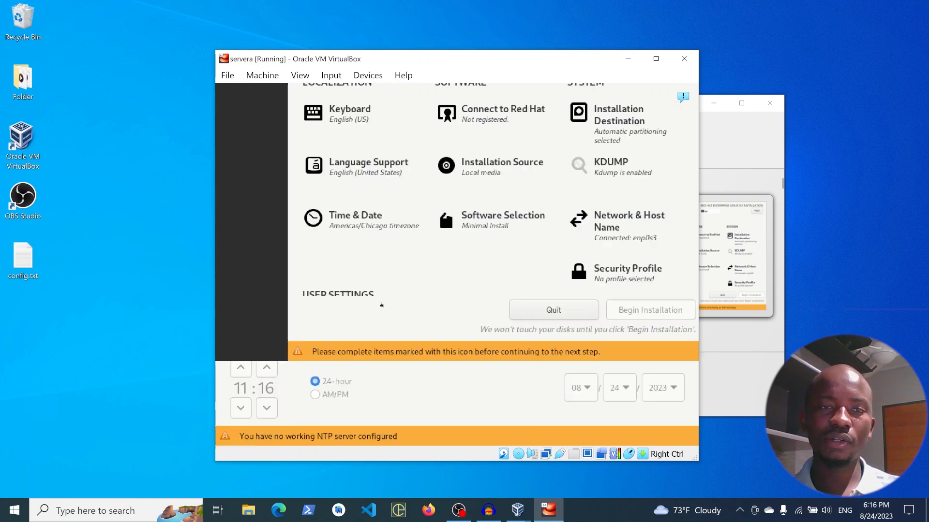
click(472, 288)
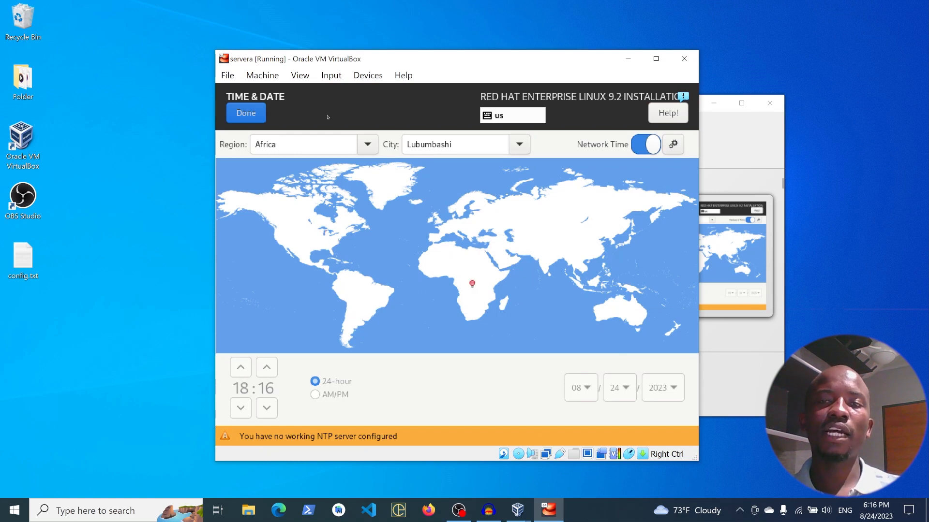
click(247, 114)
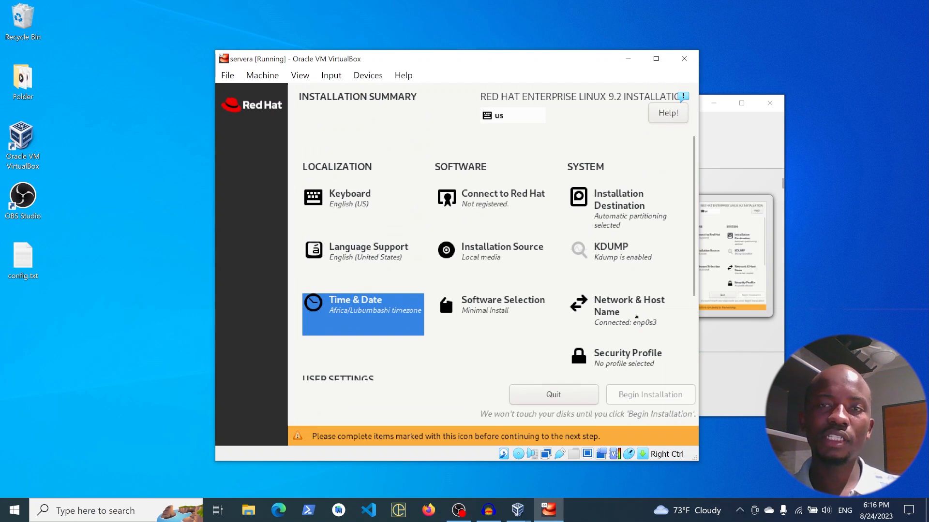
- Review the Ethernet (enp0s3) connection's configuration and the host name setting, and return to the installation summary
click(636, 317)
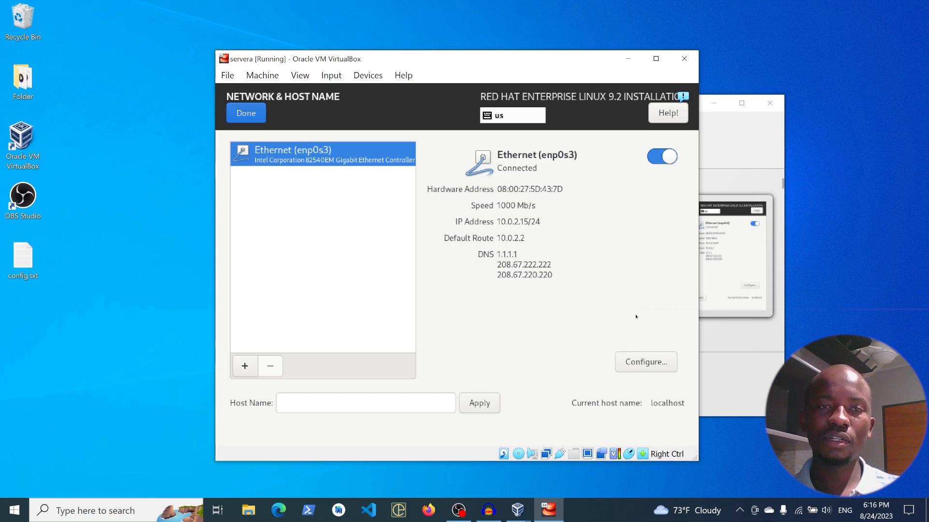
click(640, 371)
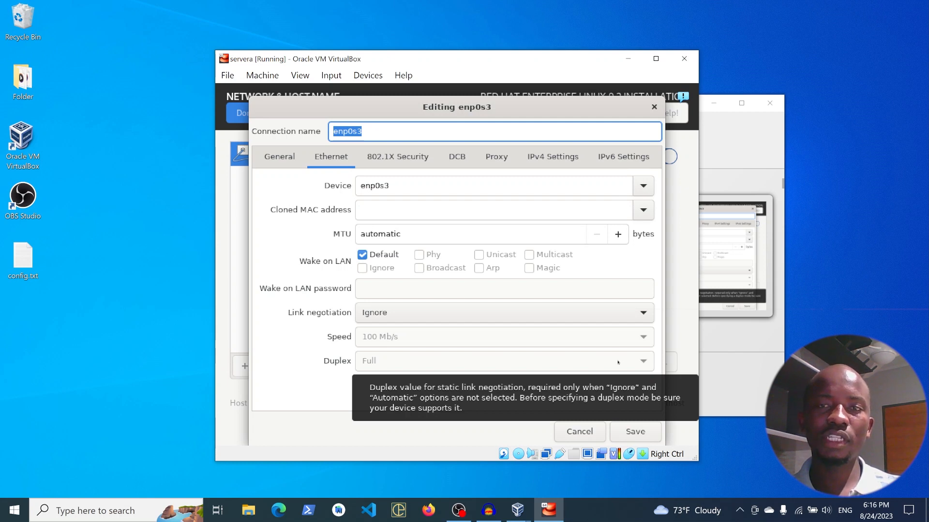
click(581, 432)
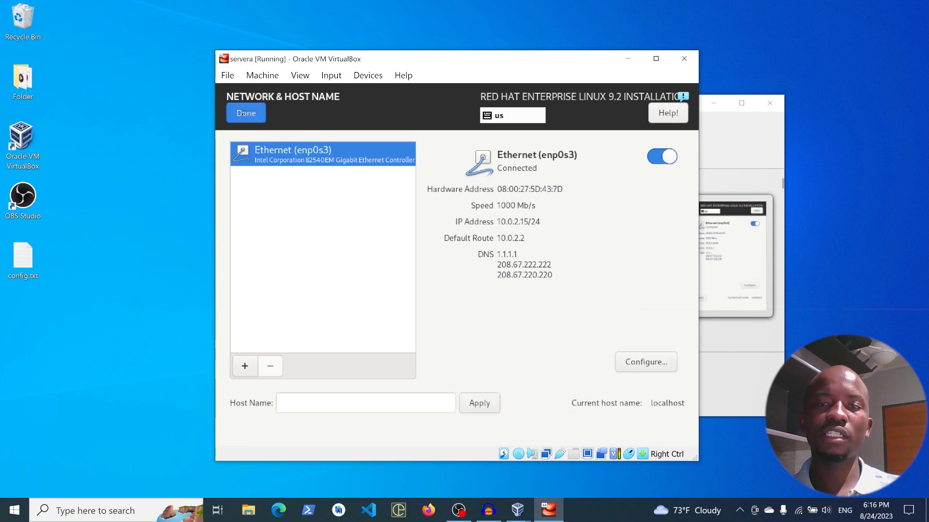
click(324, 403)
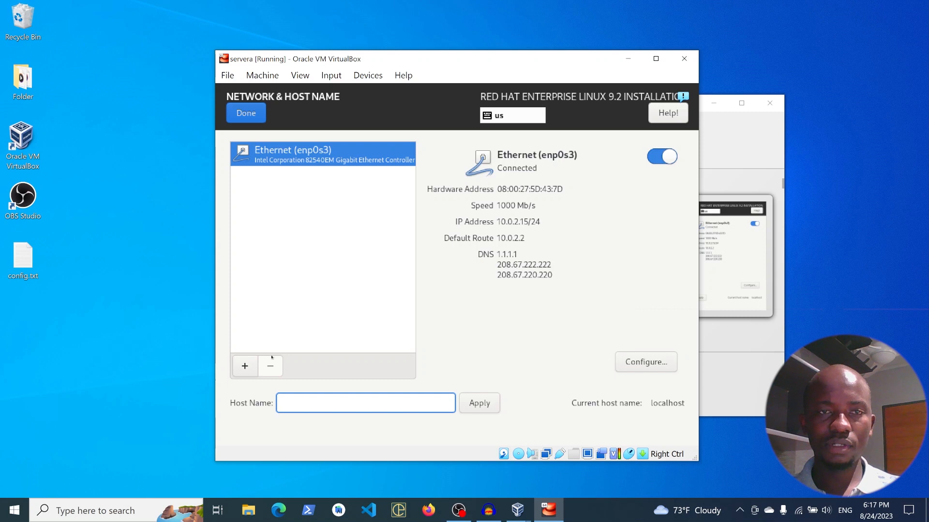
click(246, 113)
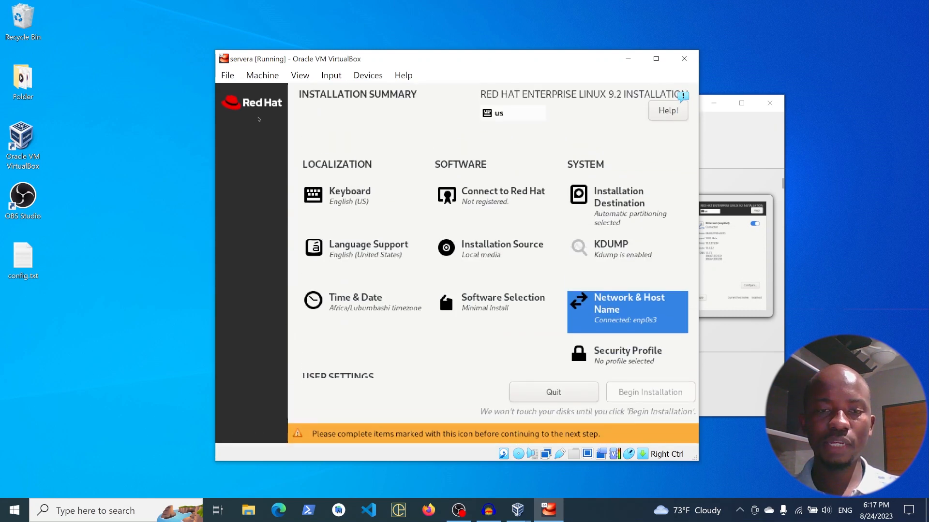
- Enter and confirm the root account's password in the user settings, accepting the short password
scroll(325, 257, down, 2)
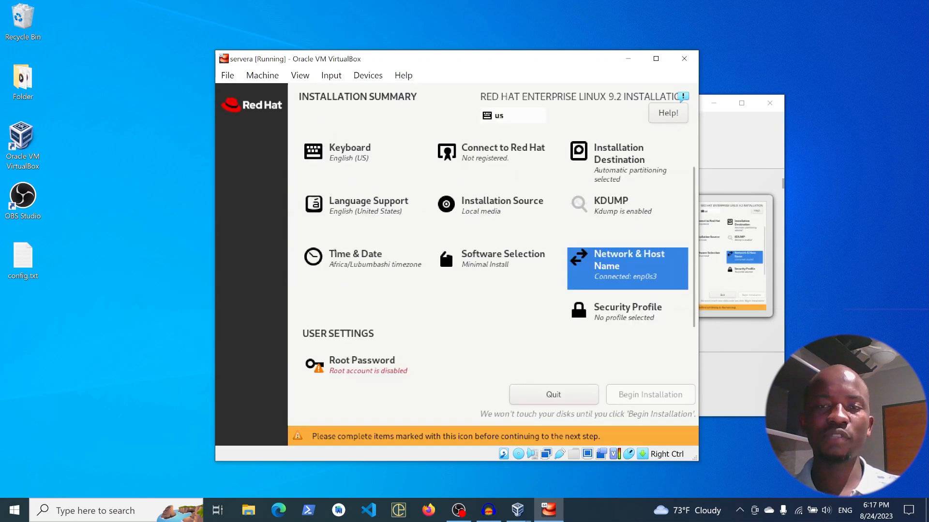
click(350, 361)
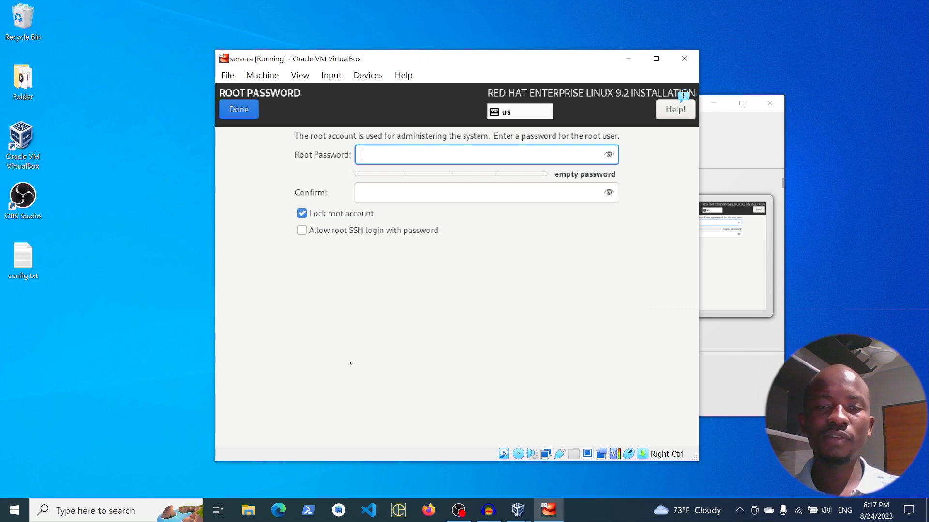
text(redh)
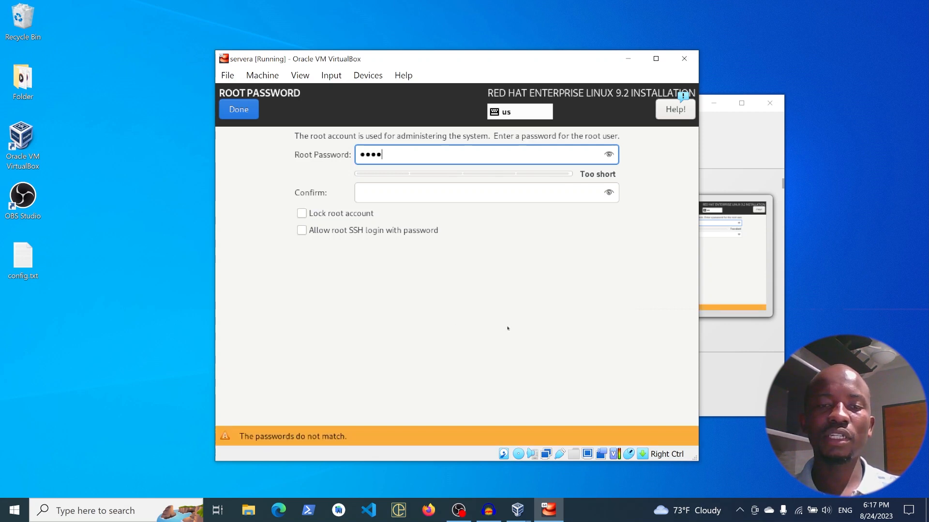
click(608, 157)
click(608, 156)
click(384, 197)
text(root)
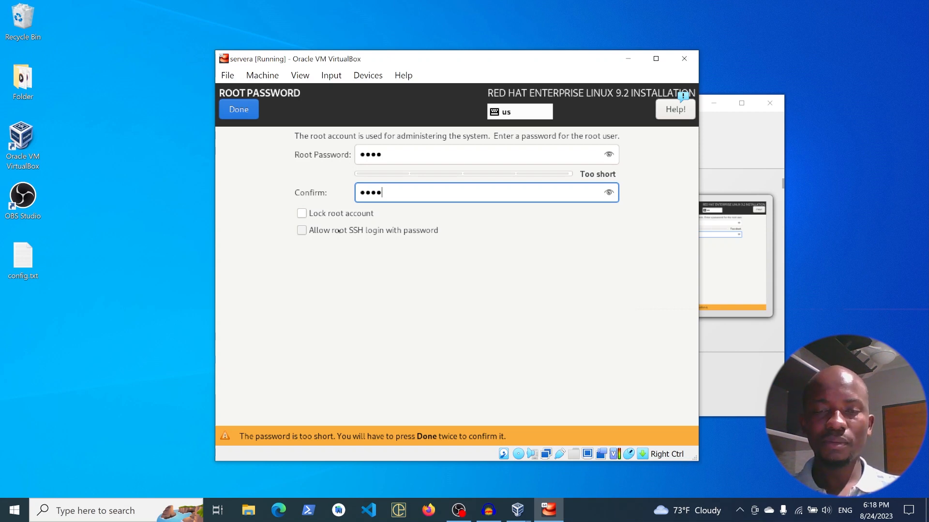
click(244, 113)
click(253, 116)
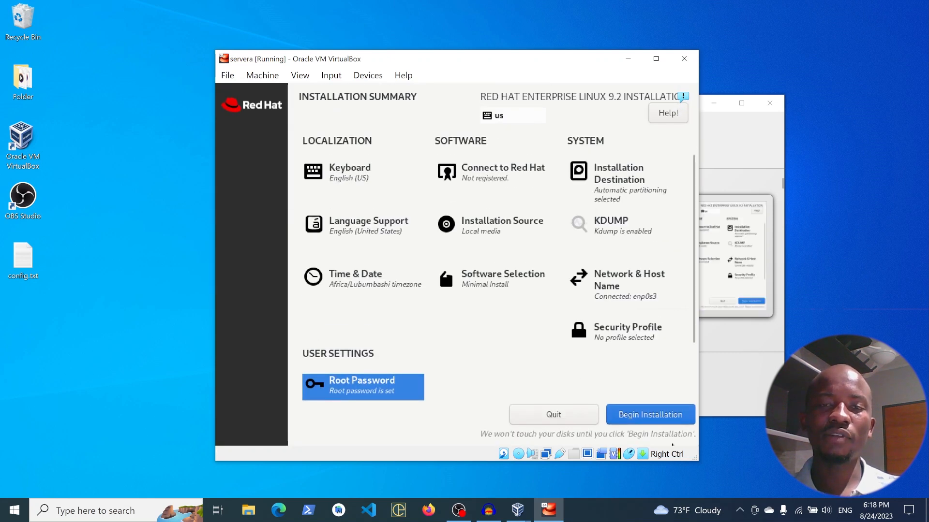
- Begin the Red Hat Enterprise Linux installation and reboot the system once it completes
click(645, 421)
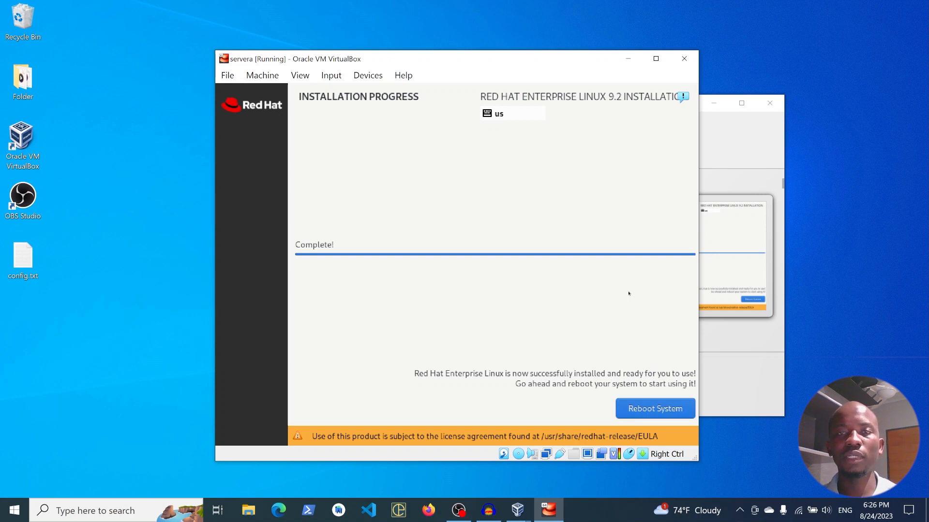
click(654, 410)
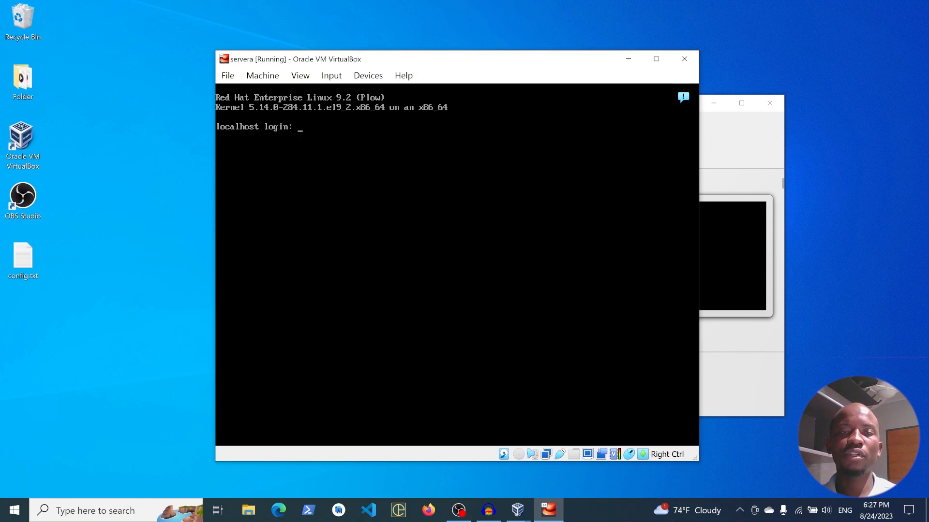
- Log in to the installed system as root with the account password and list the home directory's files
text(root)
key(Return)
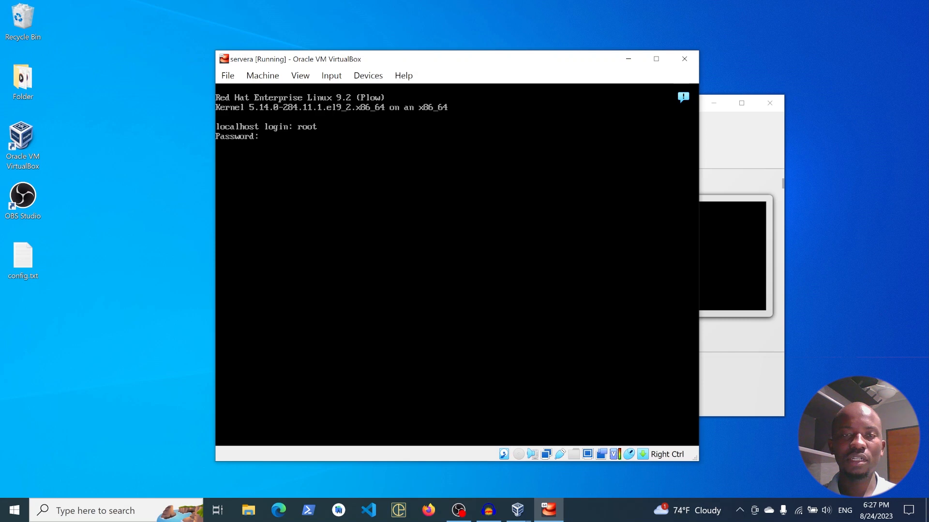
key(Return)
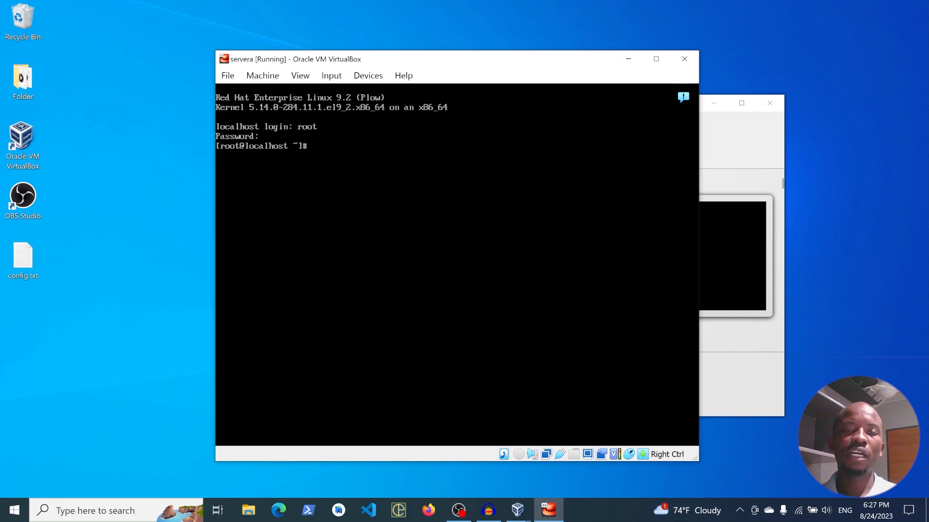
text(ls)
key(Return)
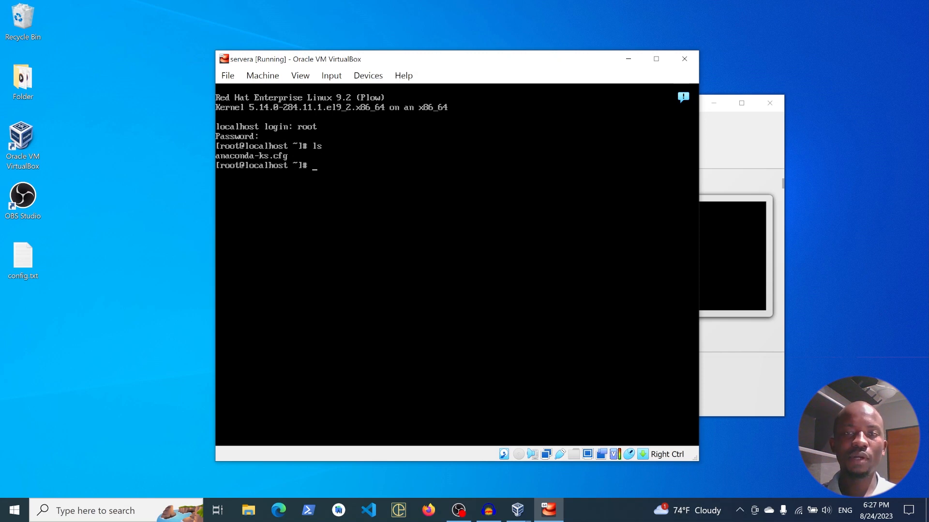
- Release the keyboard from the servera virtual machine, close its window and power off the machine
key(Control_R)
click(686, 58)
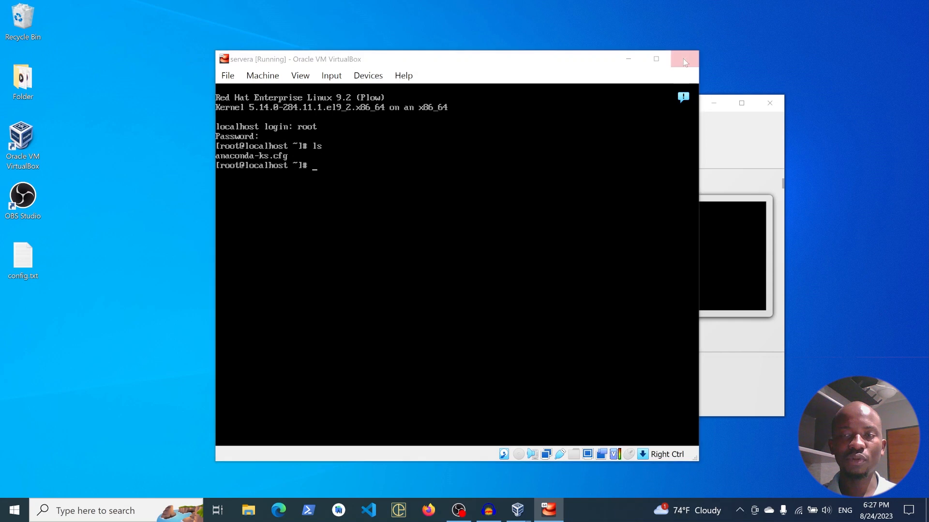
click(427, 277)
click(399, 301)
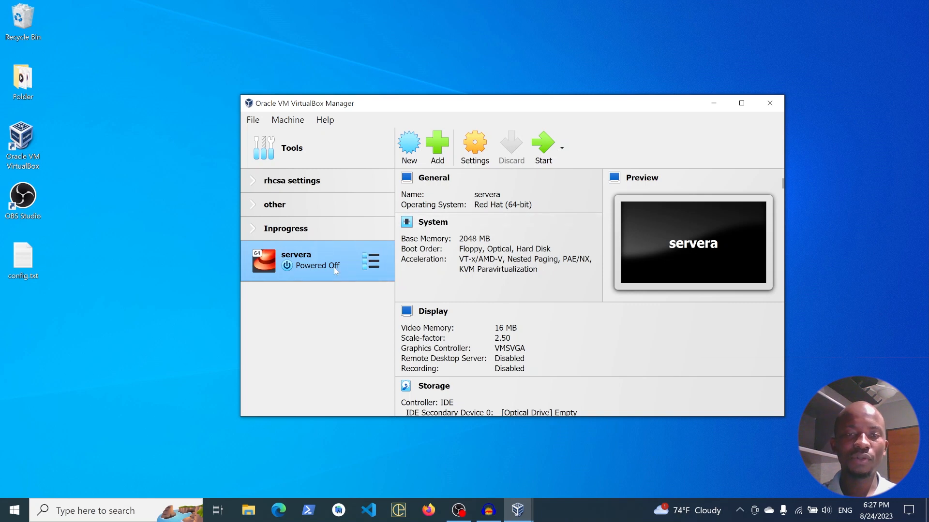
- Start cloning the servera virtual machine and name the new machine serverb
right_click(336, 271)
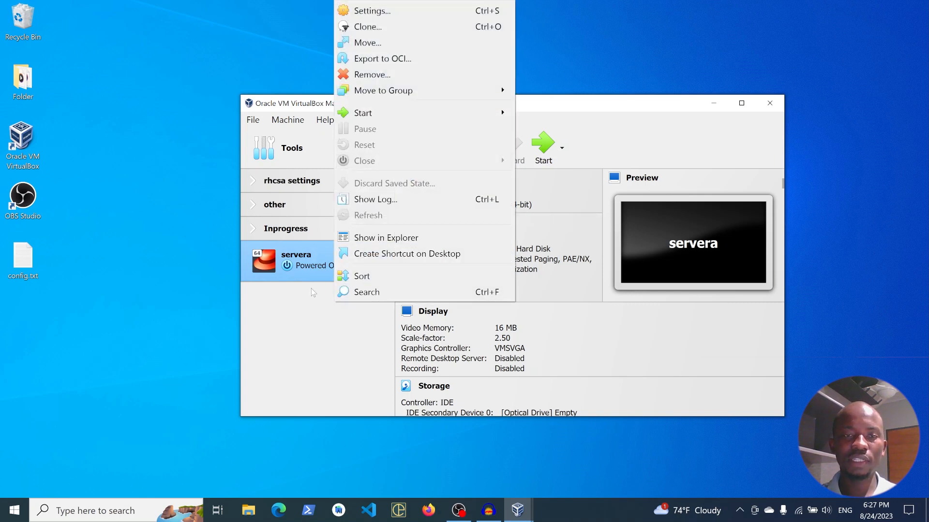
click(383, 28)
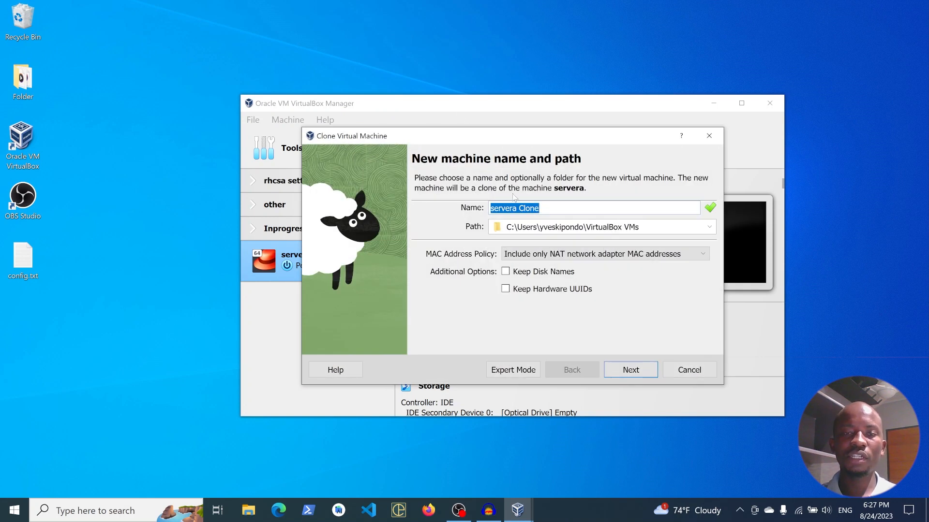
key(End)
key(BackSpace)
key(BackSpace)
key(BackSpace)
key(BackSpace)
key(BackSpace)
key(BackSpace)
text(b)
key(BackSpace)
key(BackSpace)
text(b)
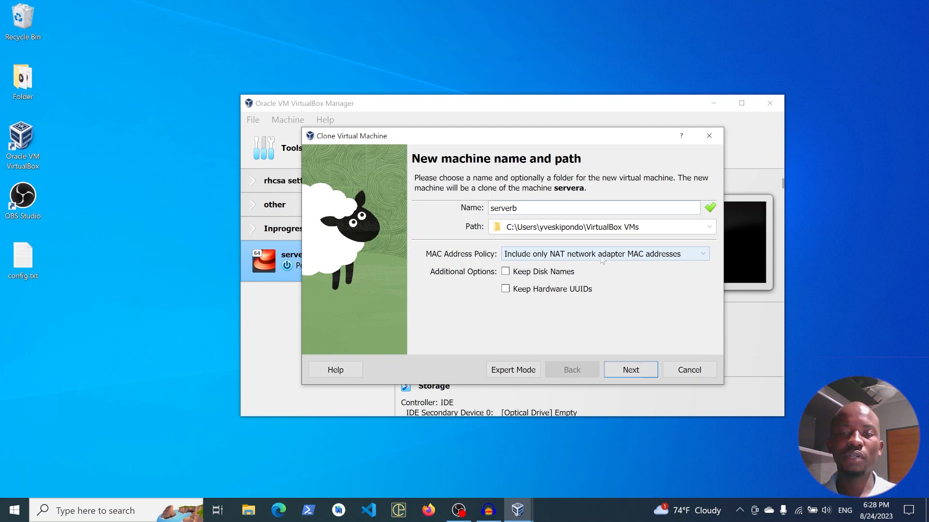
- Generate new MAC addresses for all network adapters of the serverb clone and create it as a full clone
click(604, 258)
click(569, 287)
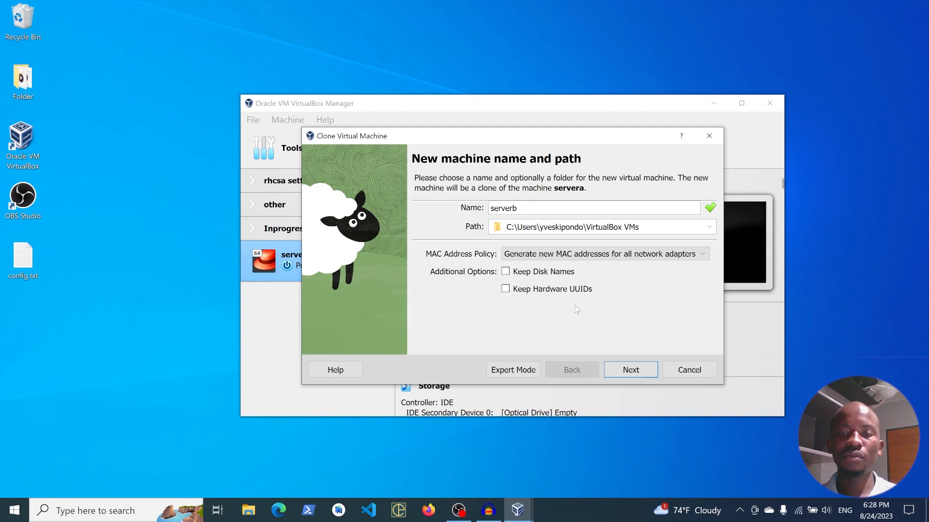
click(630, 375)
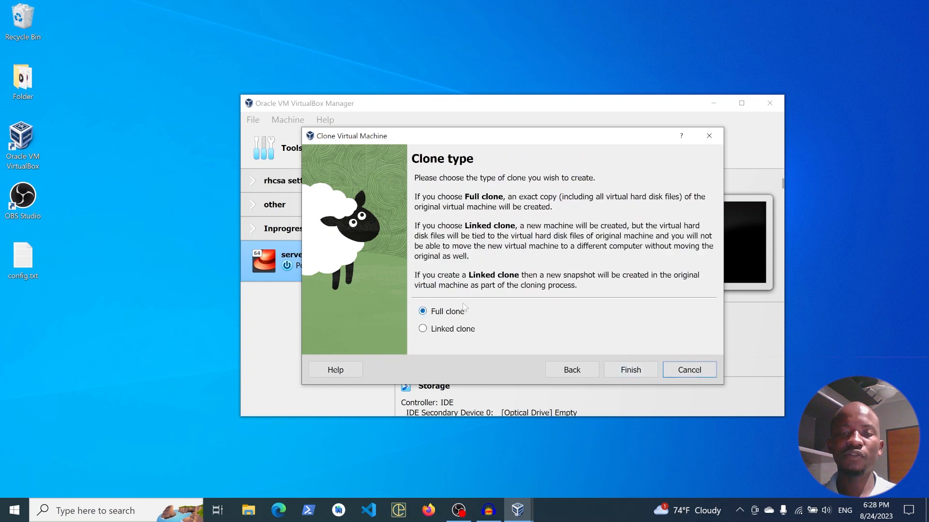
click(629, 365)
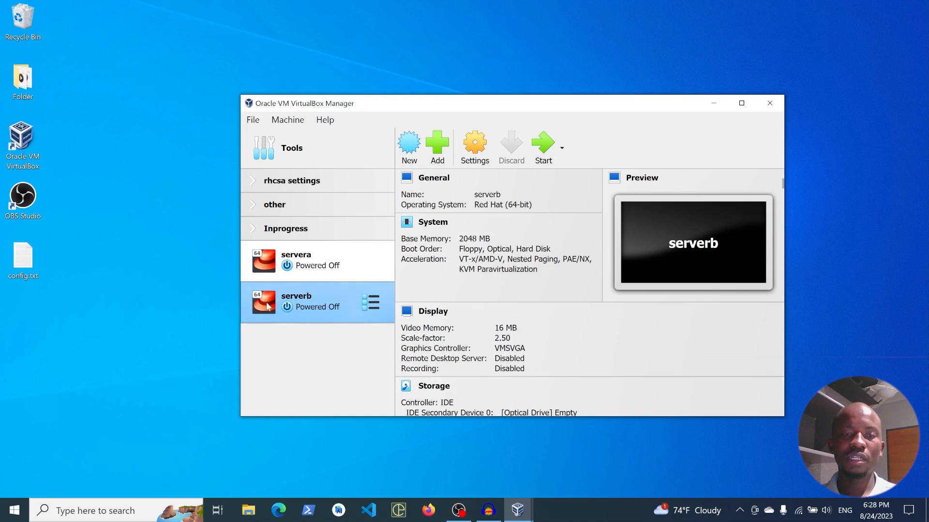
- Clone the serverb virtual machine as a full clone named repo, generating new MAC addresses for all network adapters
right_click(285, 307)
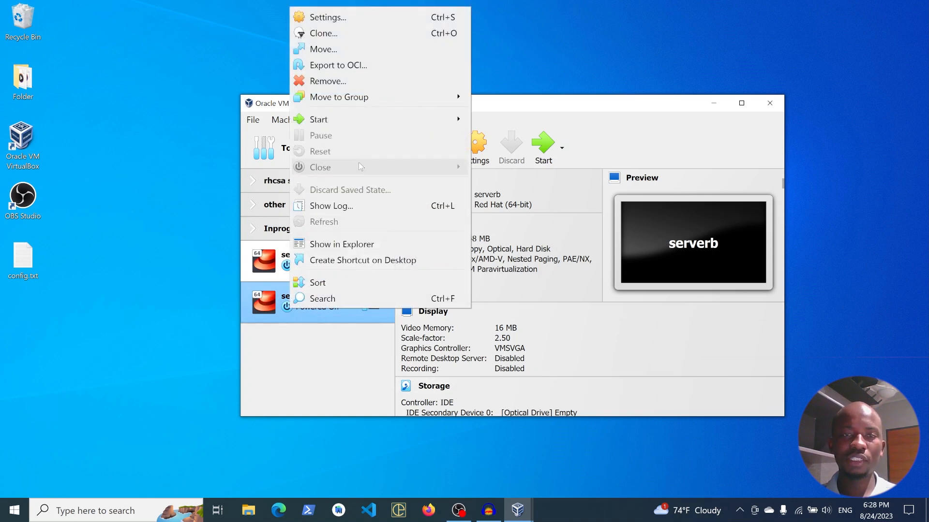
click(346, 33)
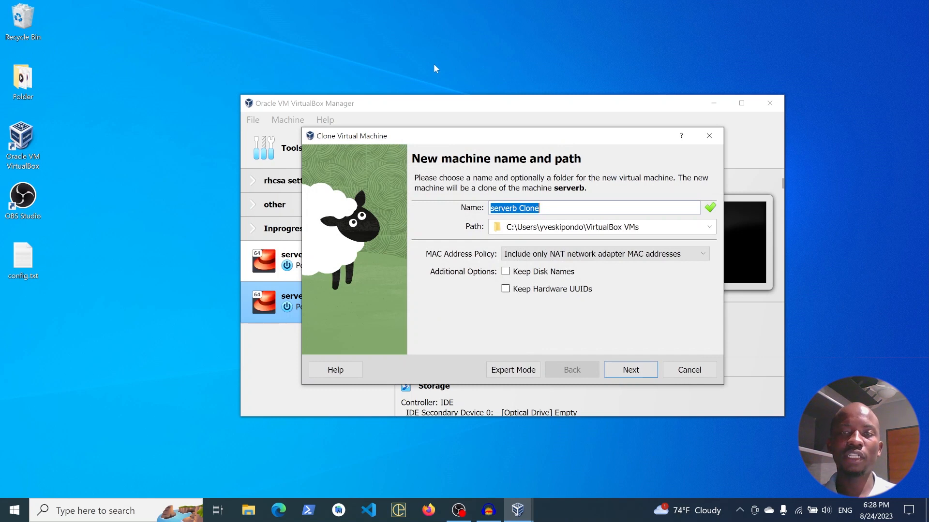
text(repo)
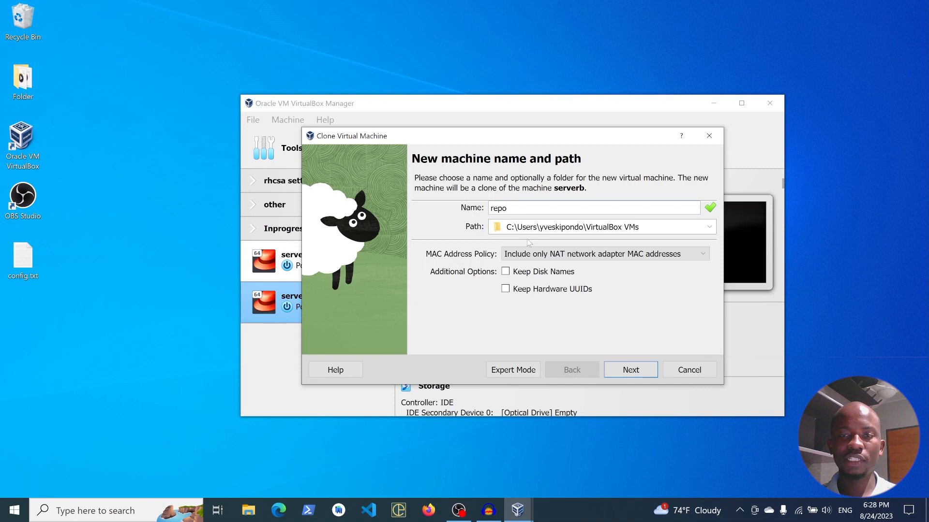
click(528, 254)
click(529, 286)
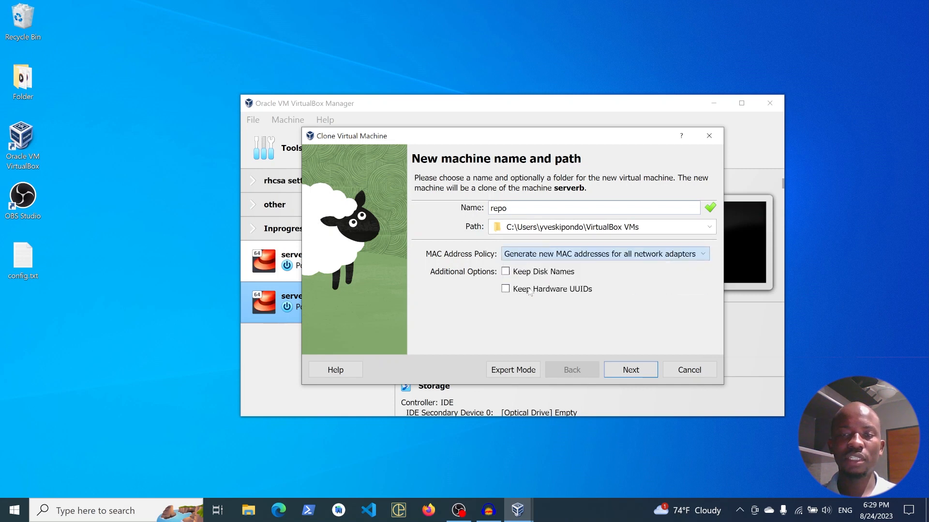
click(637, 375)
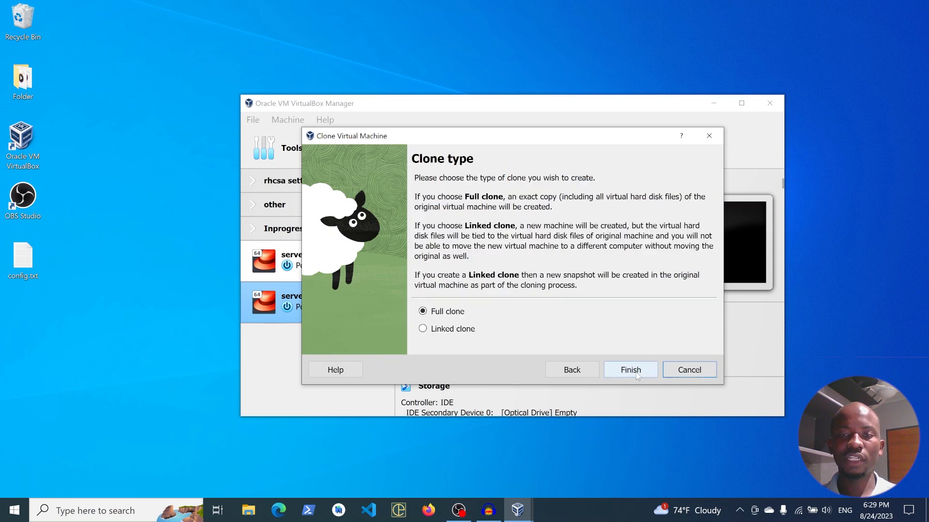
click(630, 371)
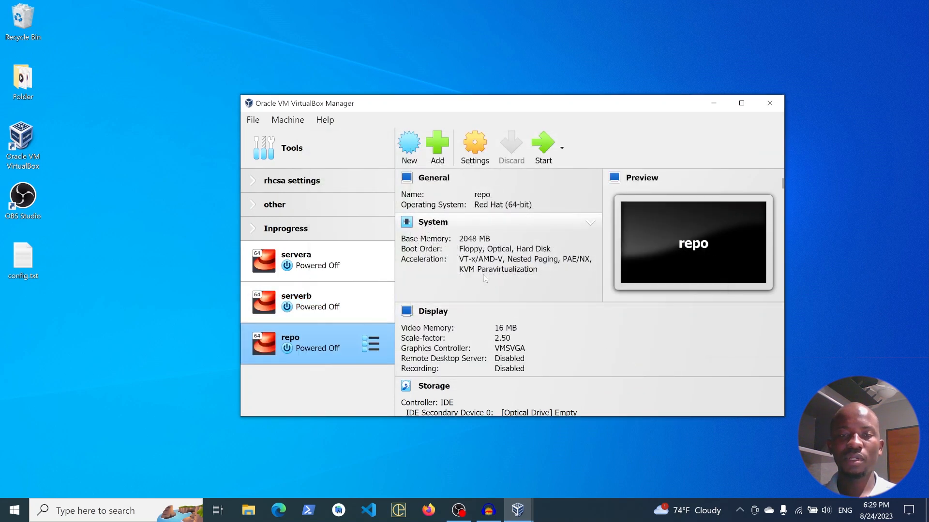
- Start the servera, serverb and repo virtual machines one after another
click(320, 270)
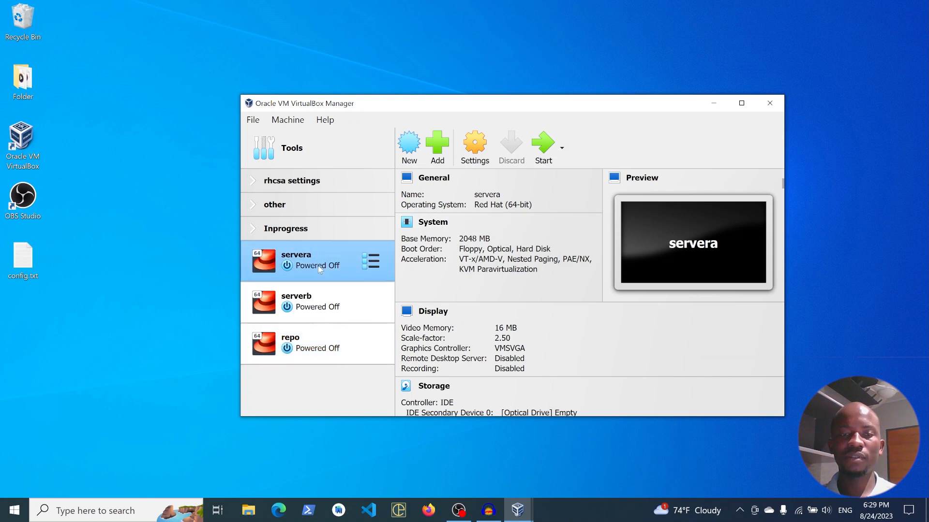
click(543, 145)
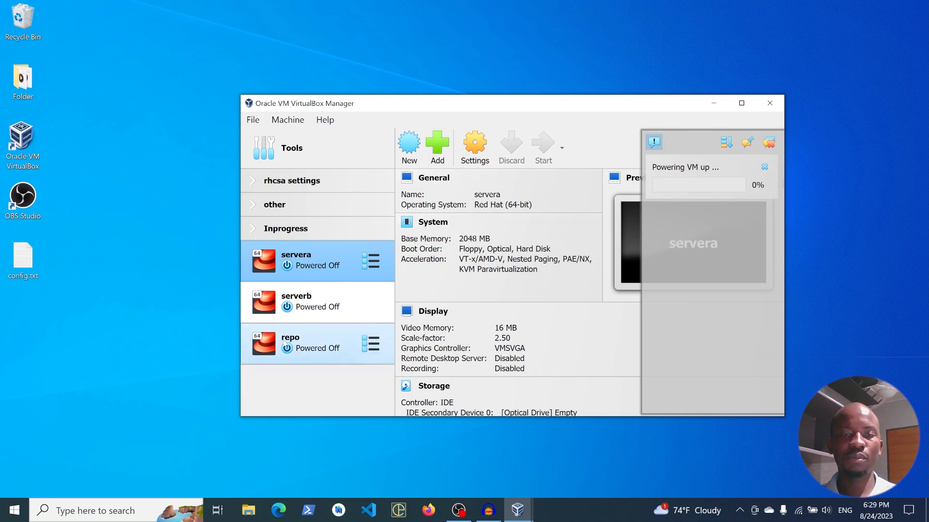
click(310, 293)
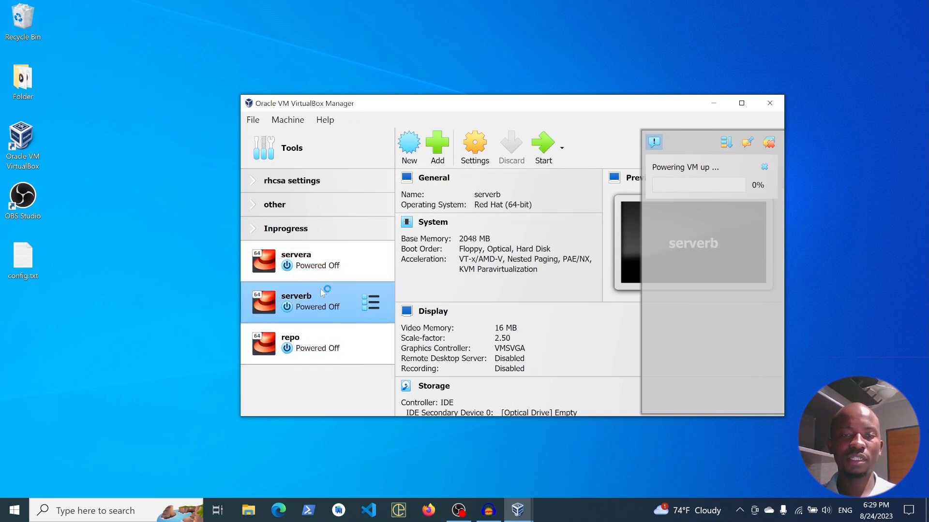
click(532, 163)
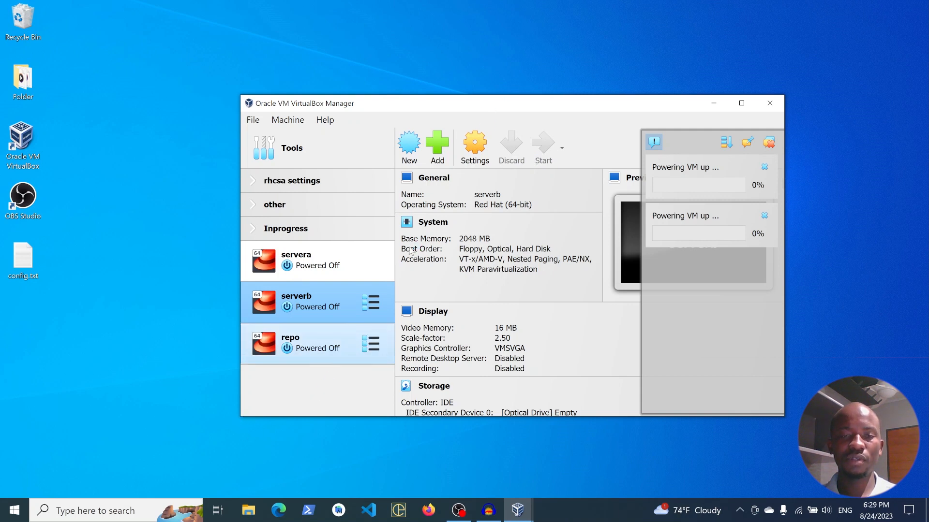
click(325, 350)
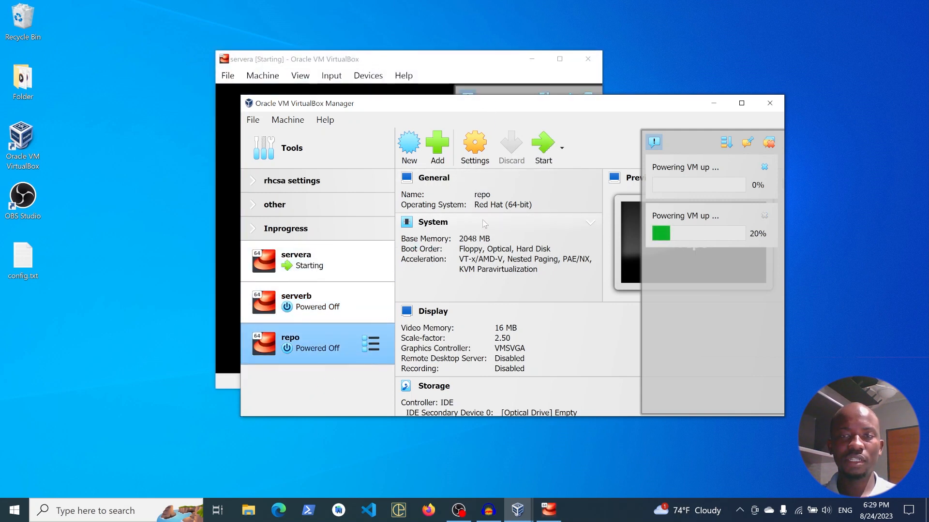
click(540, 151)
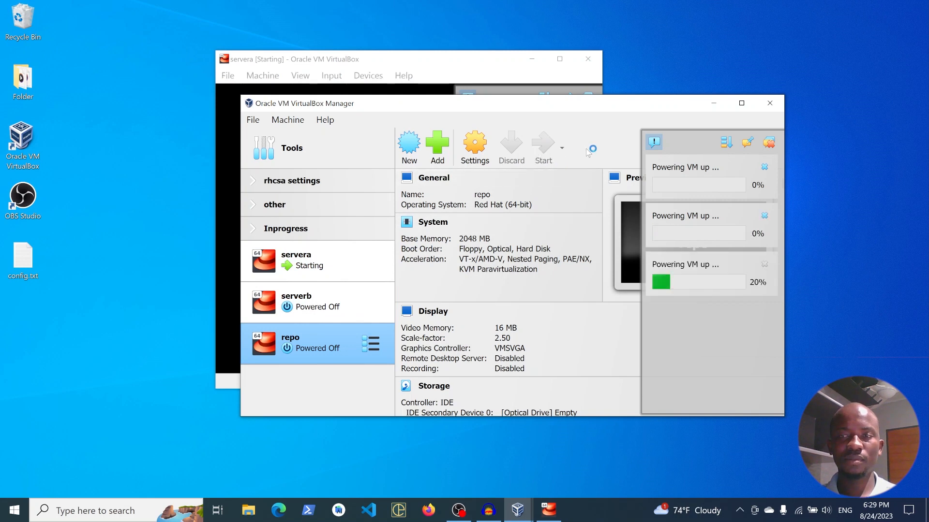
click(654, 141)
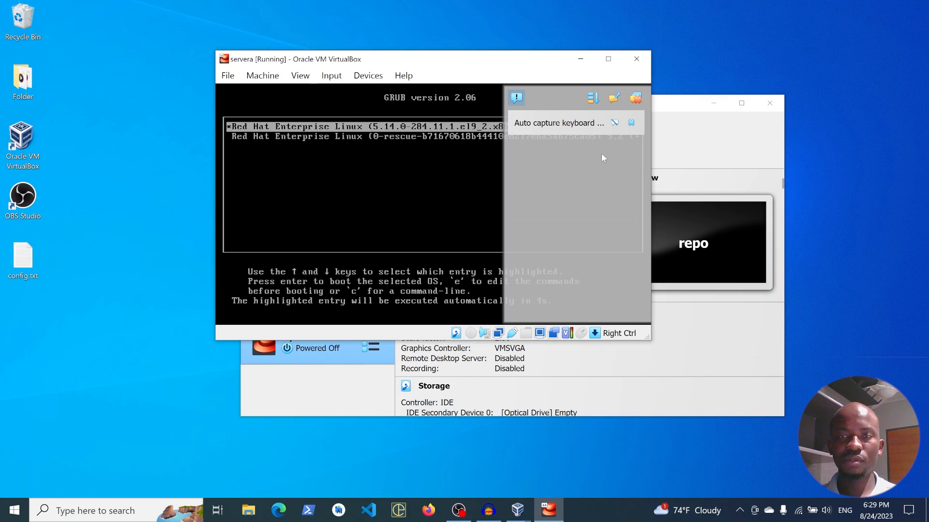
- Minimize the VirtualBox Manager and spread the servera, serverb and repo machine windows apart on the desktop
click(709, 103)
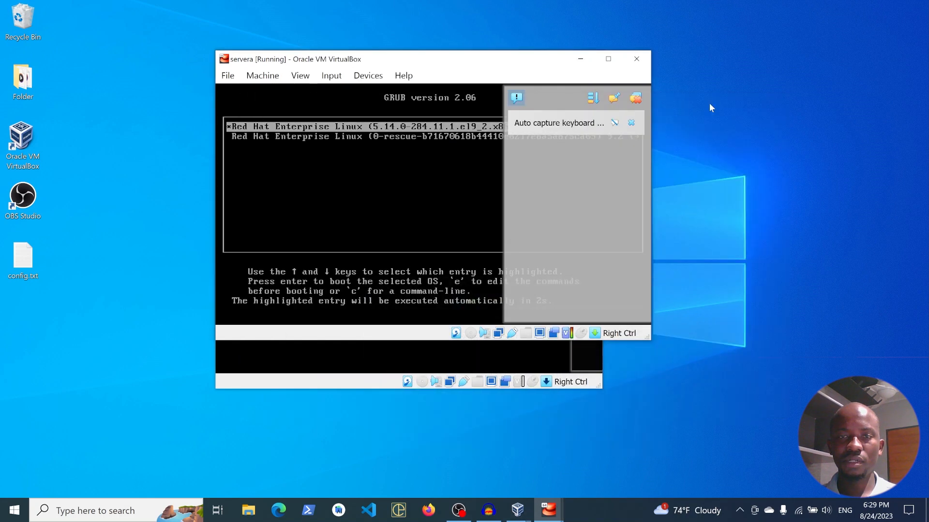
drag(496, 59, 729, 54)
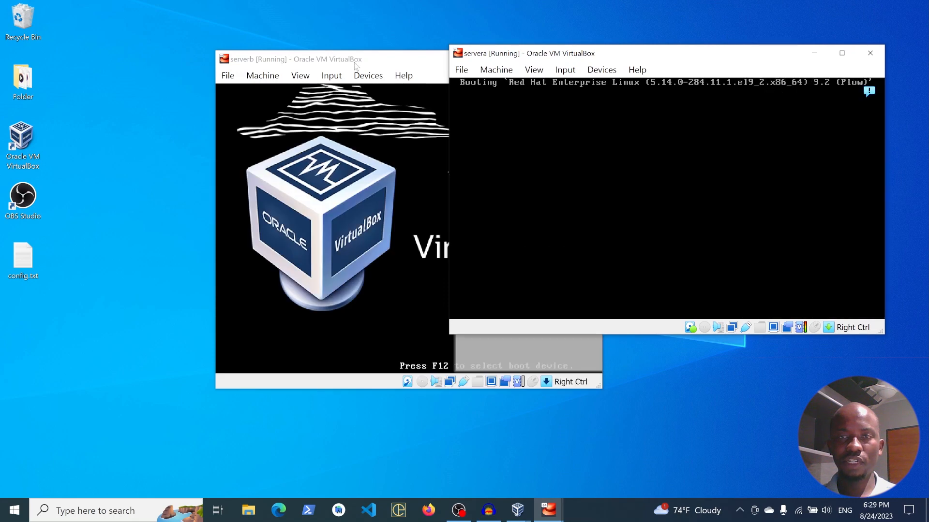
click(305, 59)
drag(305, 59, 142, 51)
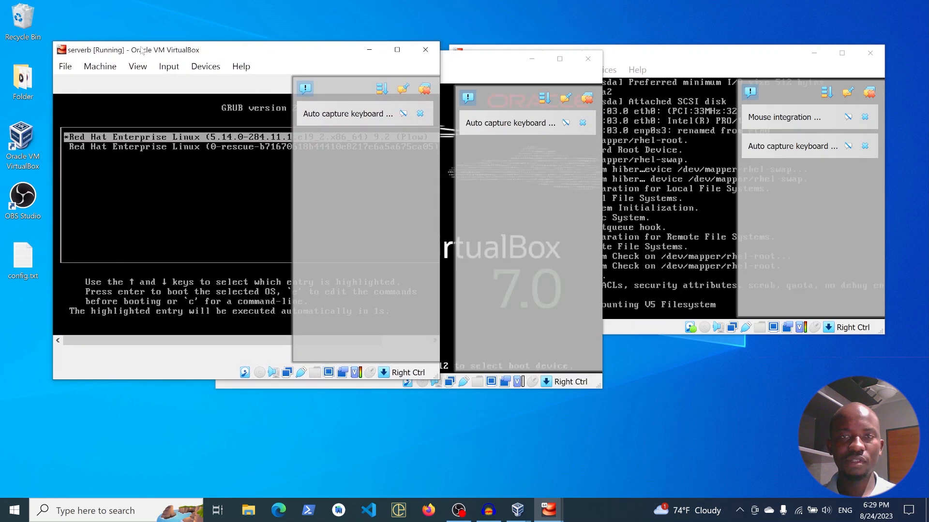
drag(461, 60, 480, 148)
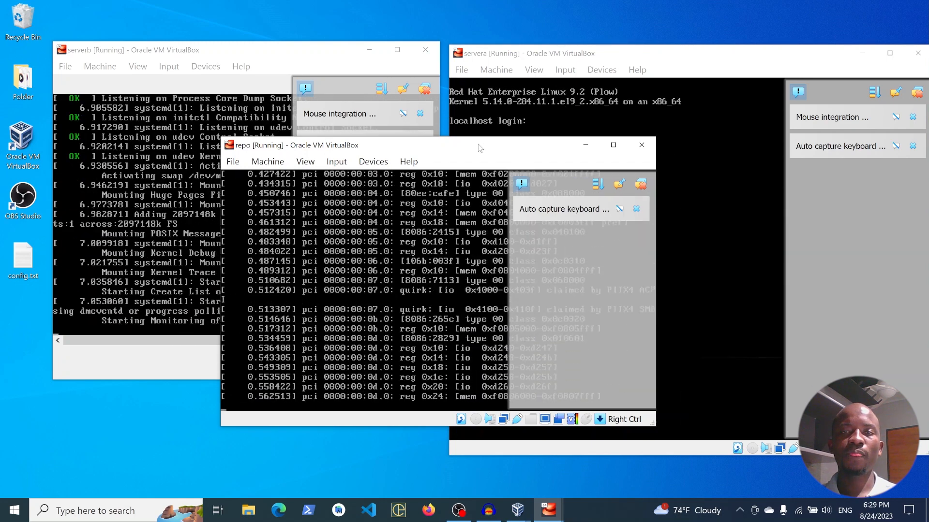
- Collapse the notification overlays in the repo, serverb and servera machine windows
click(521, 184)
click(412, 115)
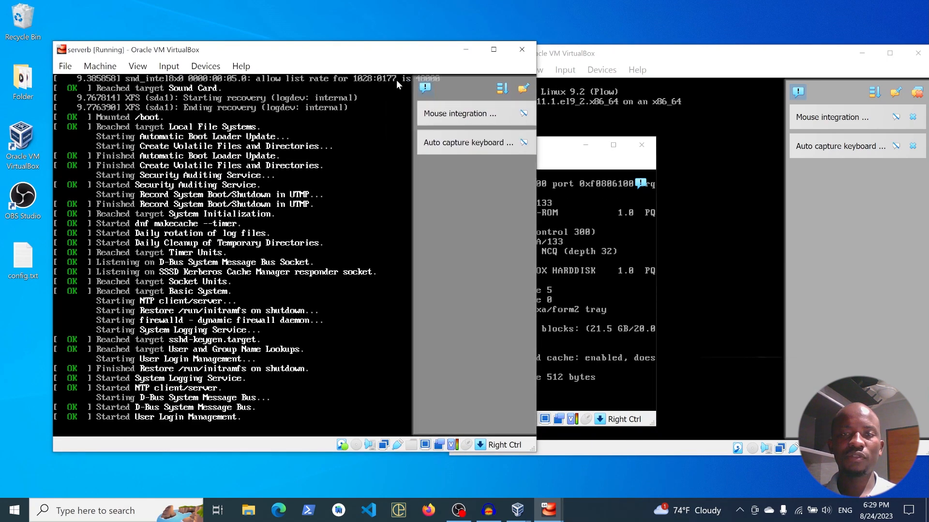
click(855, 101)
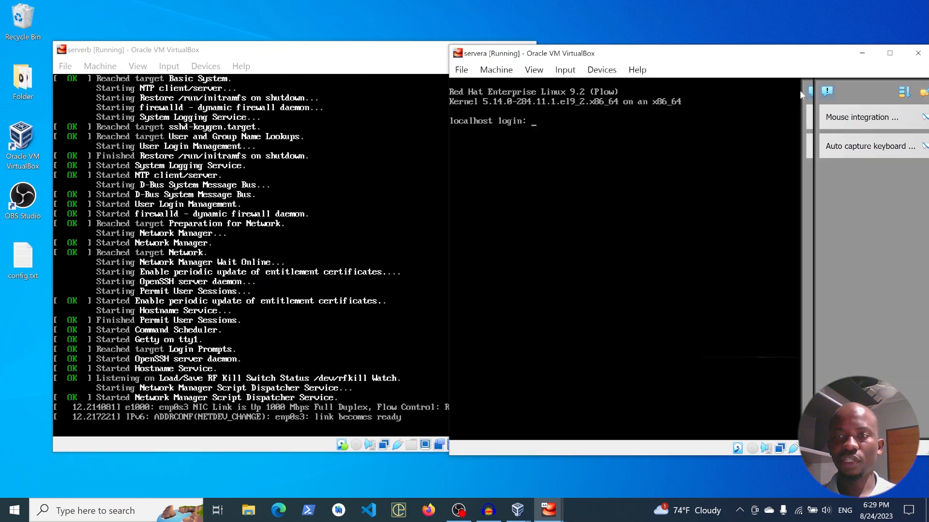
- Log in to the servera machine as root with the account password
text(root)
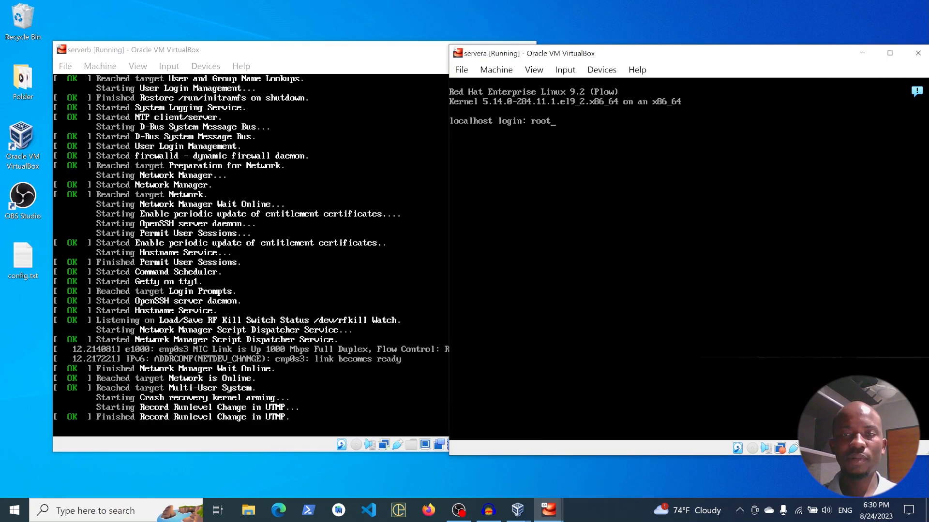
key(Return)
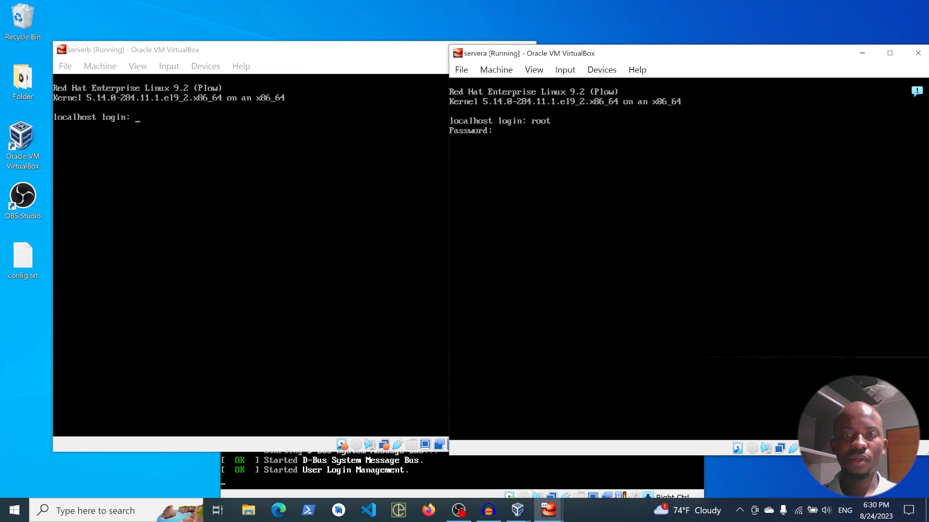
key(Return)
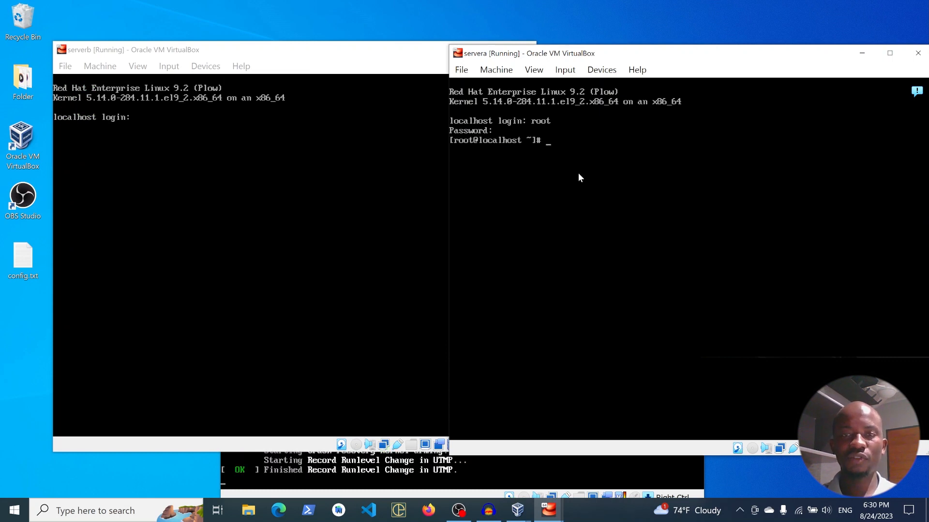
- Log in to the serverb machine as root with the account password and release its keyboard capture
click(156, 182)
text(root)
key(Return)
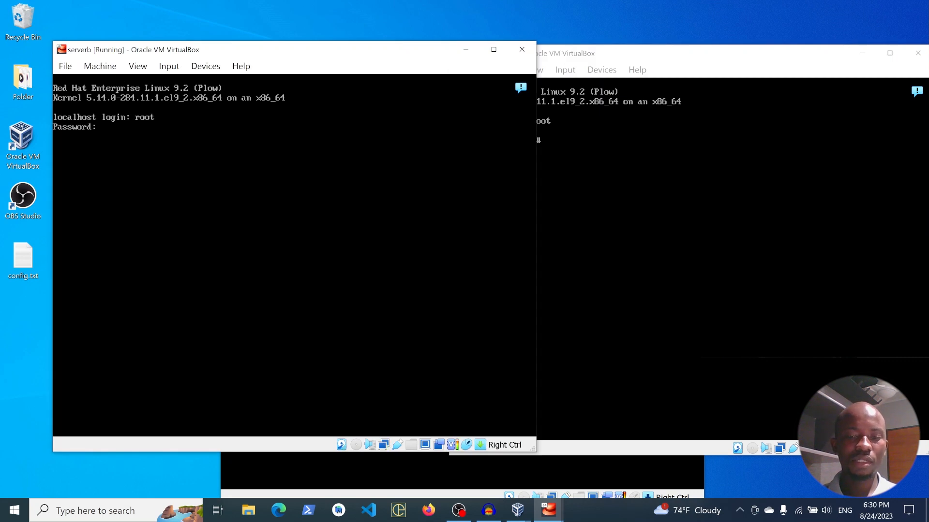
key(Return)
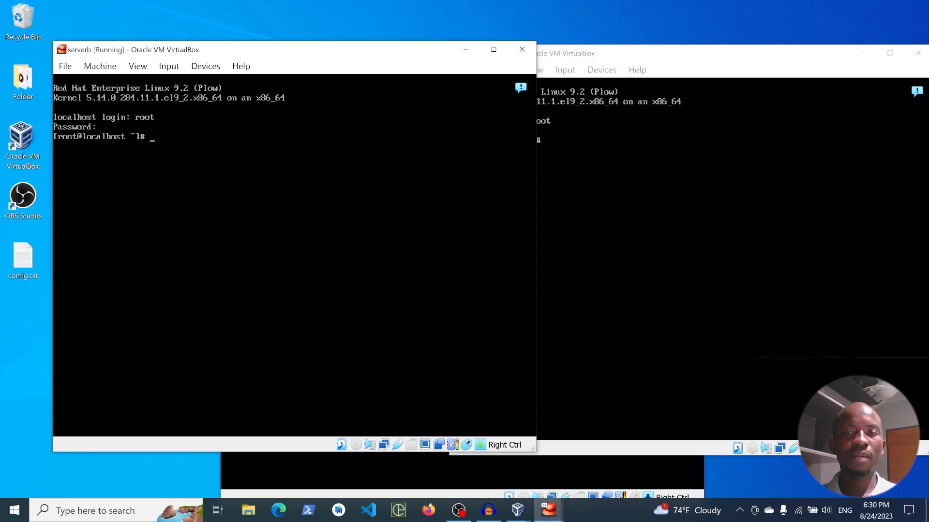
key(Control_R)
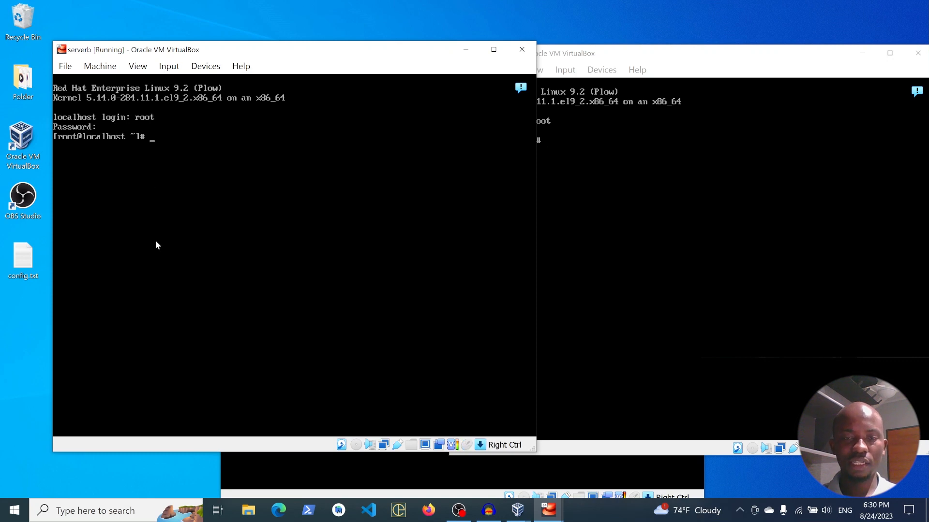
- Bring up the repo machine's window and enter root as the login name
click(389, 478)
text(root)
key(Return)
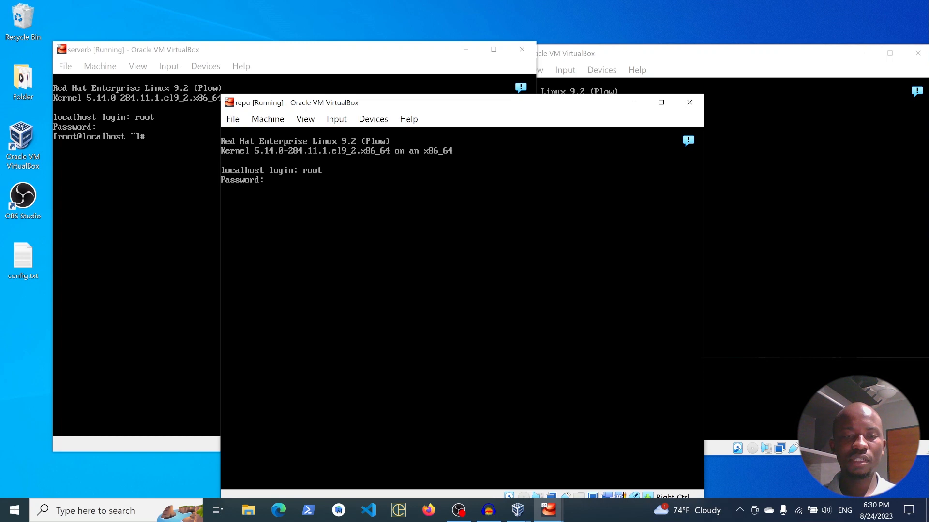